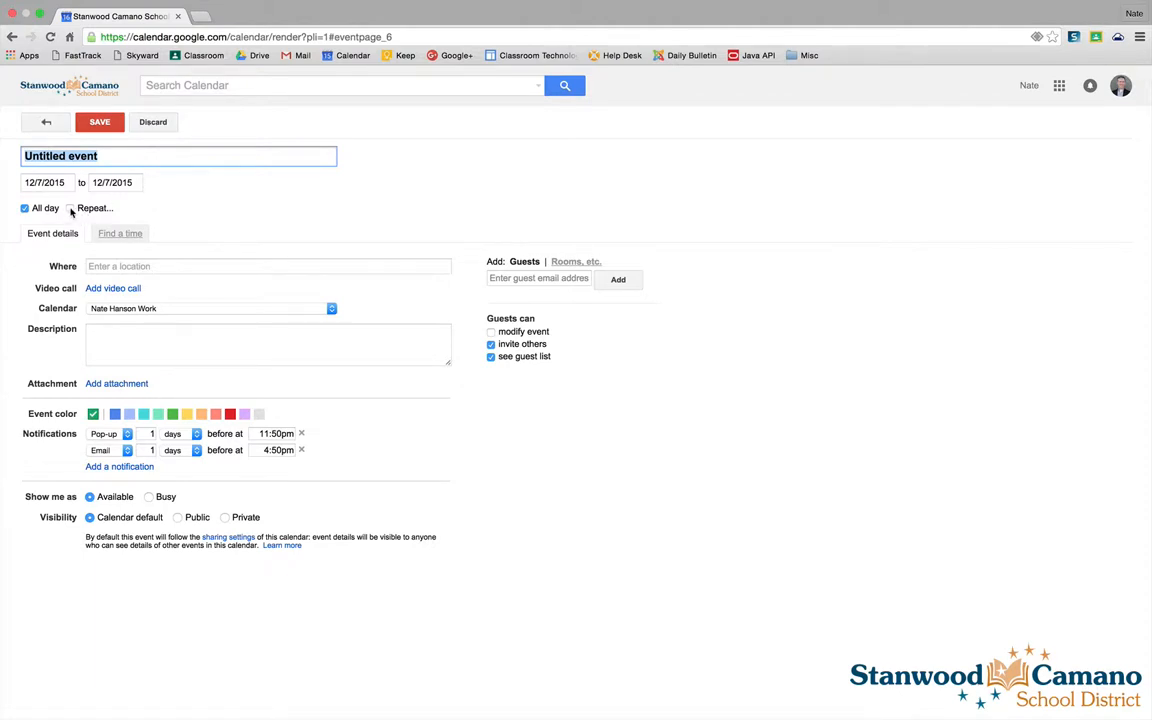
Open the untitled event's repeat options and review the available frequencies and weekly intervals
click(70, 209)
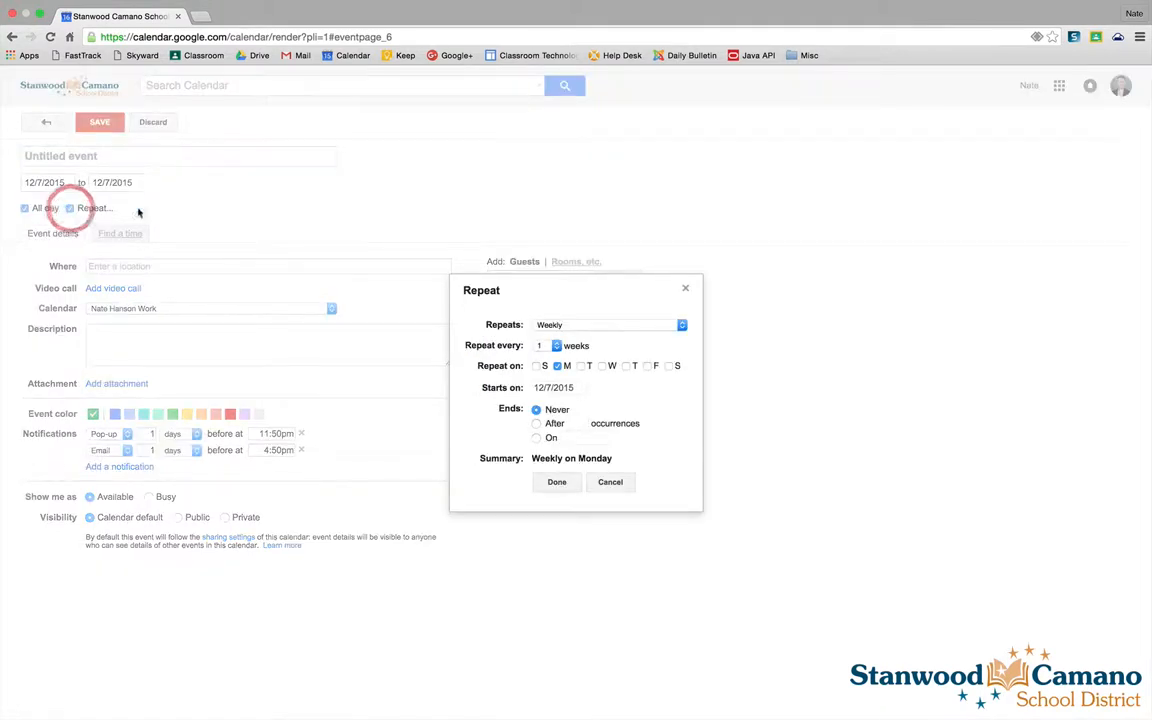
click(567, 326)
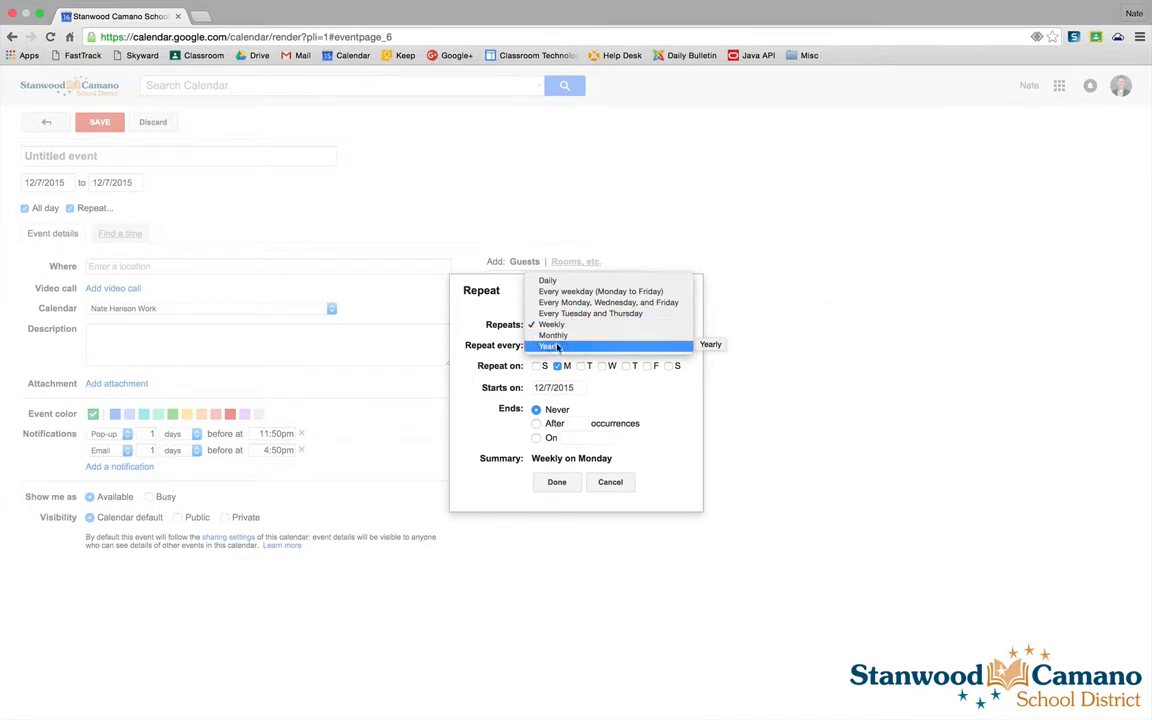
click(550, 324)
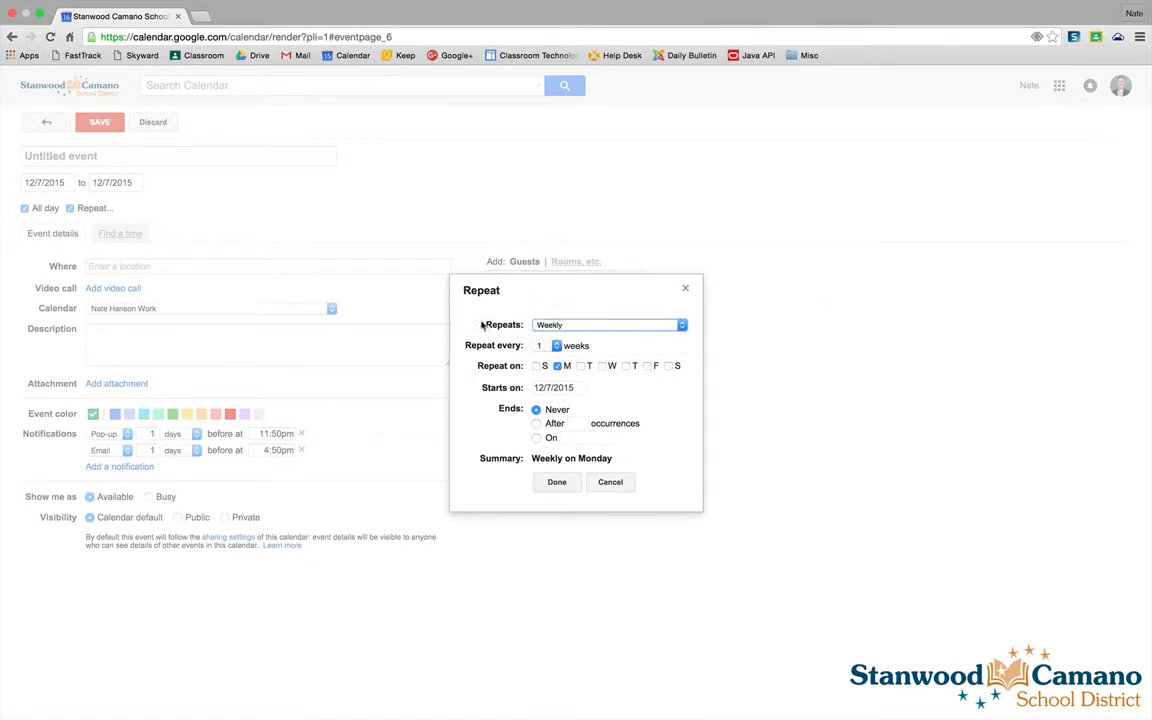
click(546, 345)
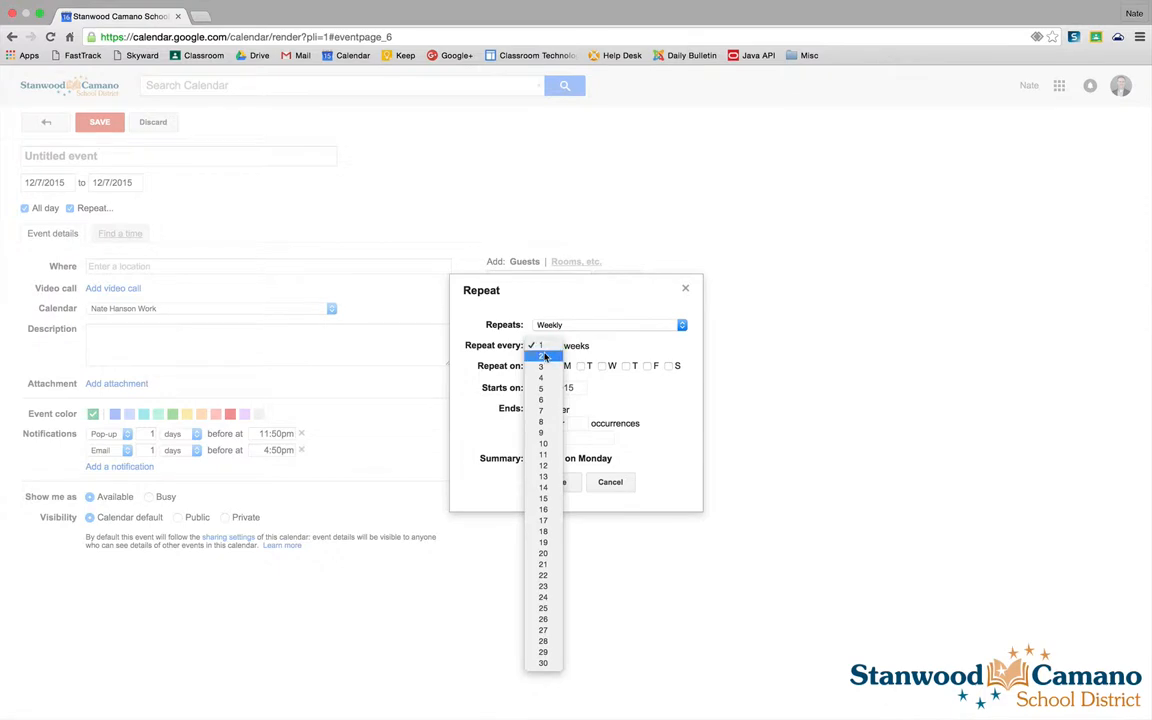
click(541, 345)
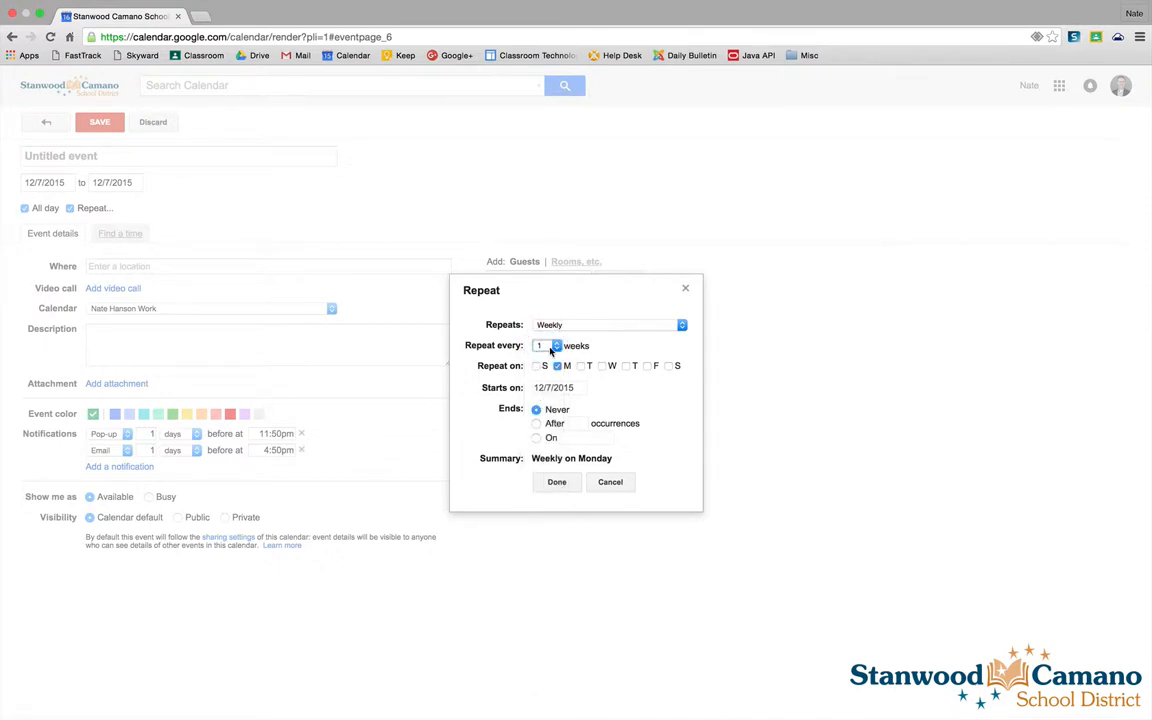
Try a weekly Thursday repeat ending after 35 occurrences or on 1/11/2016, then cancel it and return to the calendar
click(557, 366)
click(626, 366)
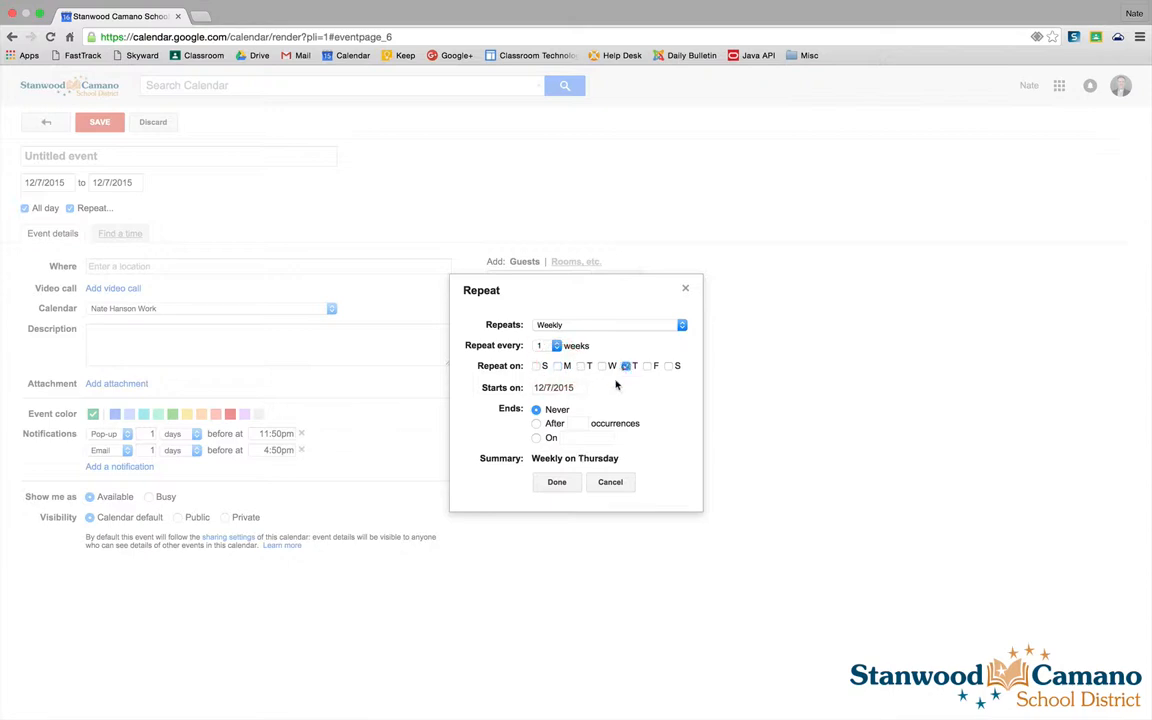
click(536, 423)
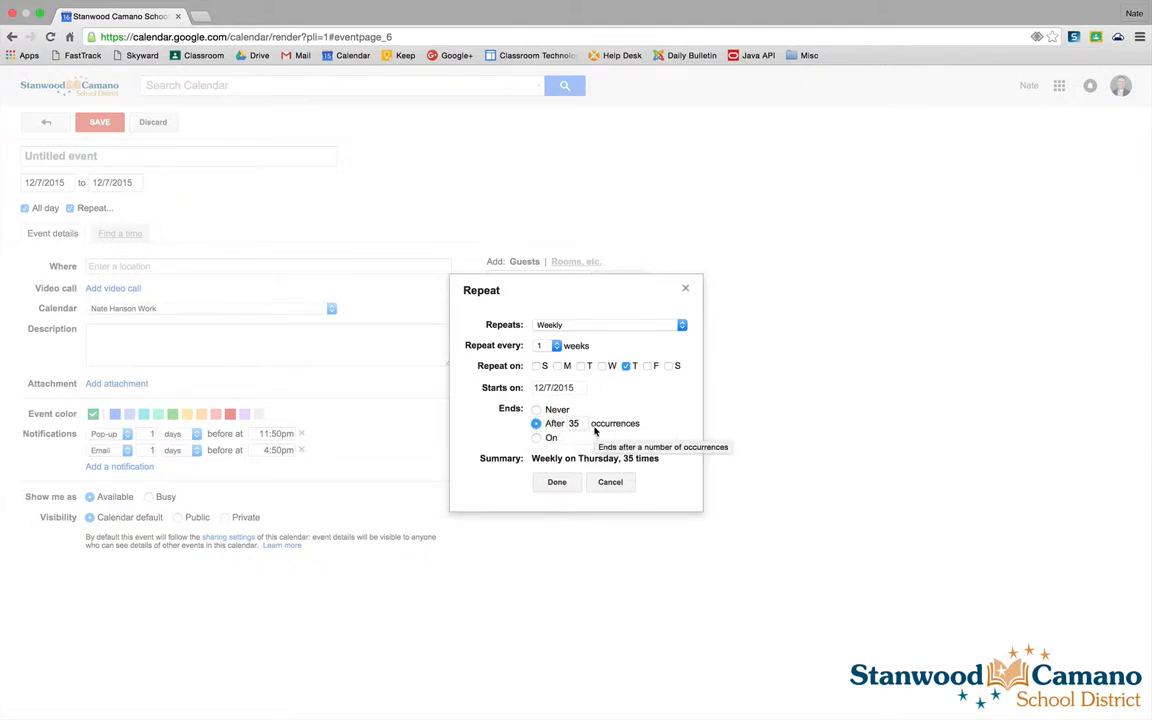
click(536, 437)
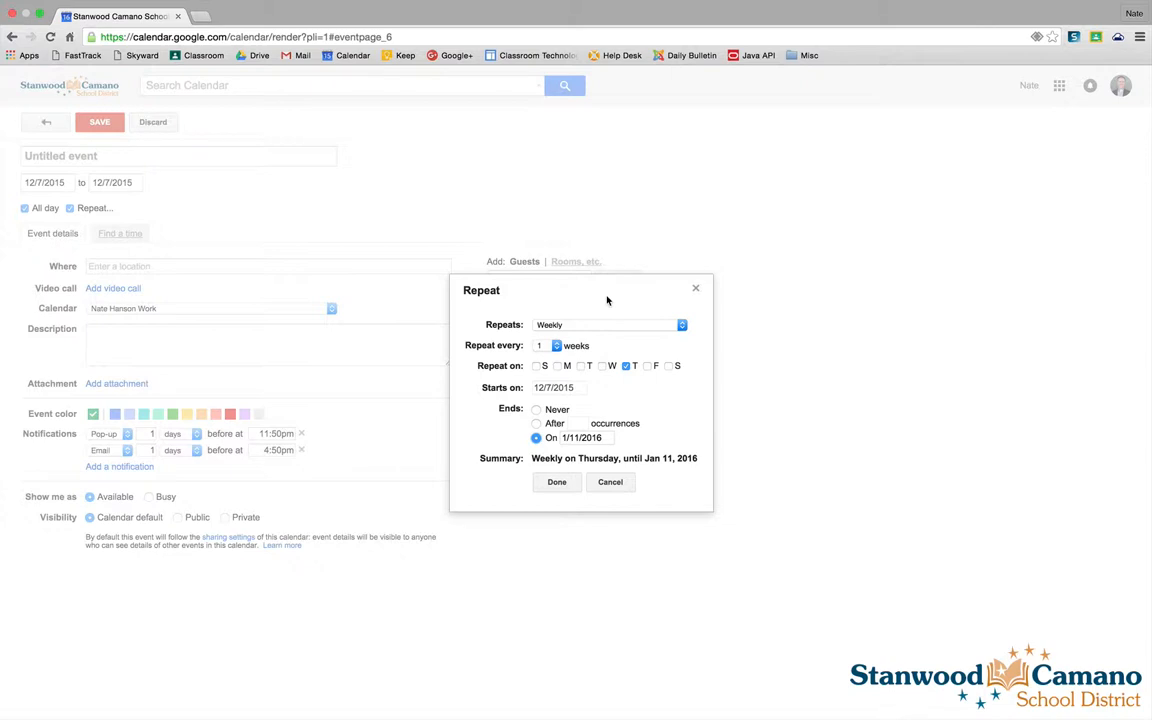
click(611, 483)
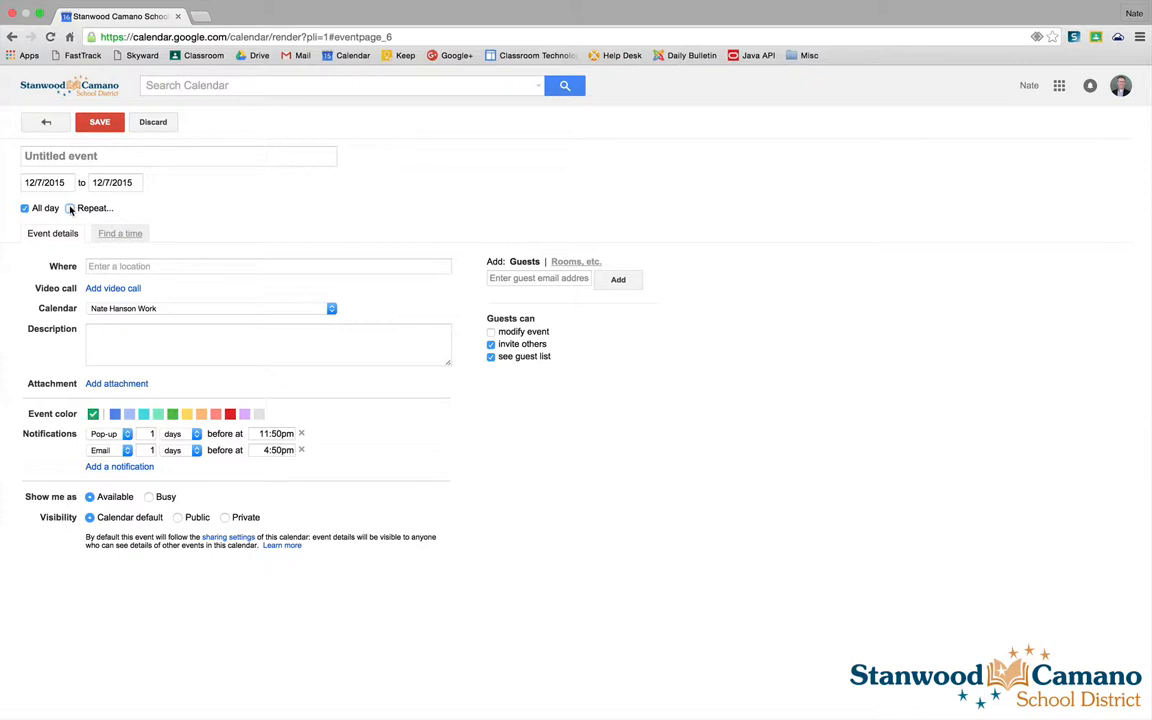
click(46, 121)
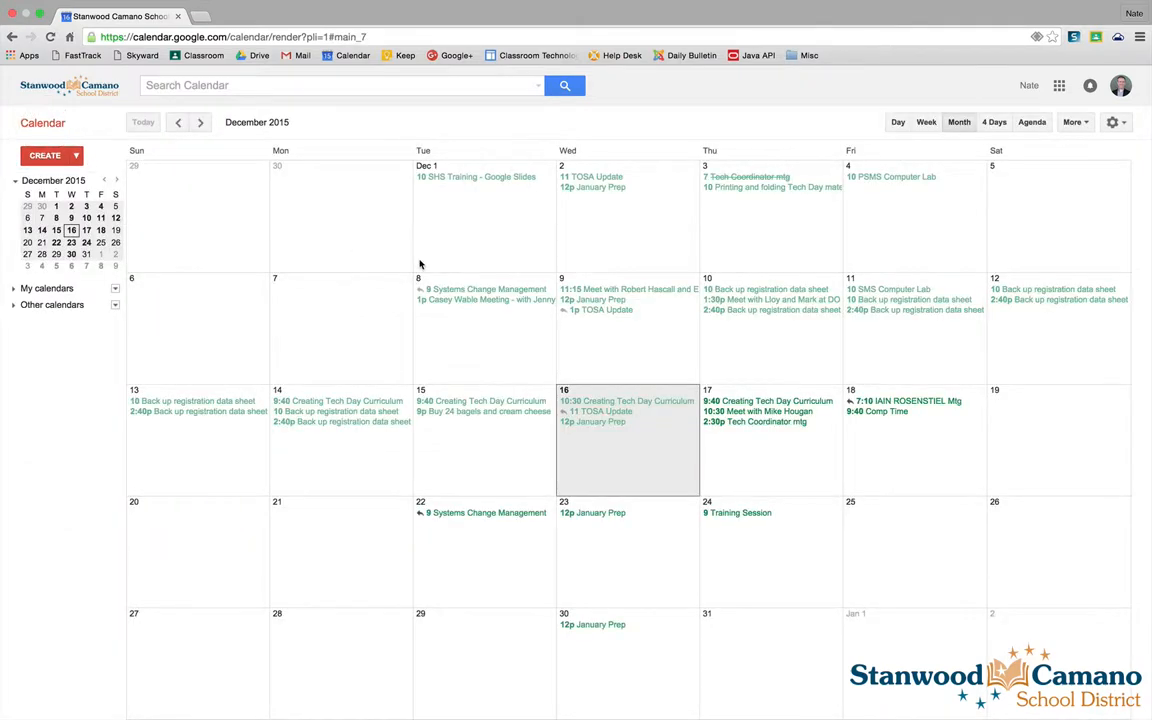
Open the calendar settings and try turning off automatic adding of events from Gmail, cancelling at the confirmation
click(1122, 127)
click(1020, 238)
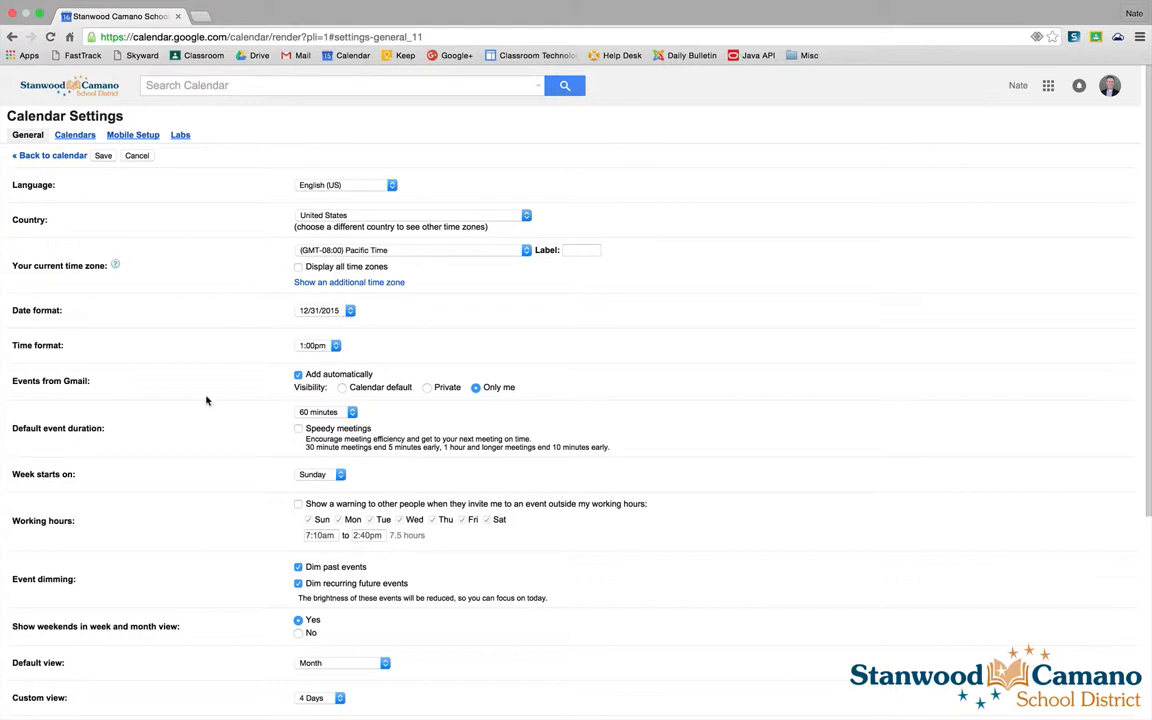
scroll(206, 397, down, 3)
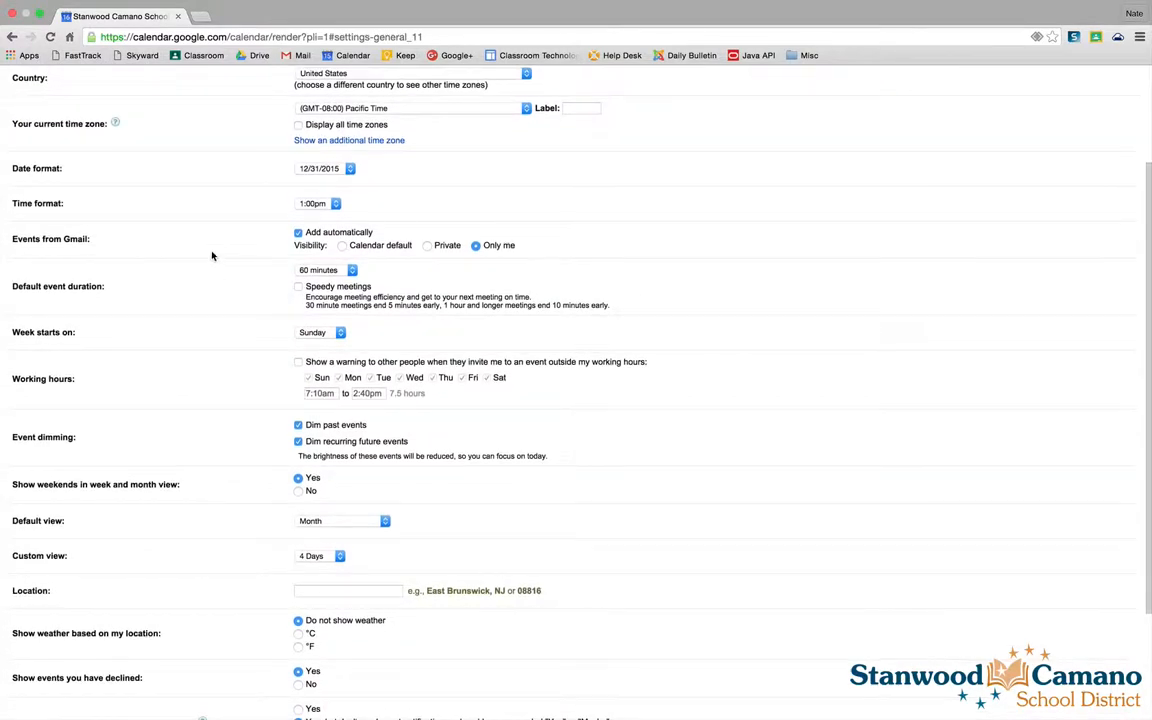
click(298, 233)
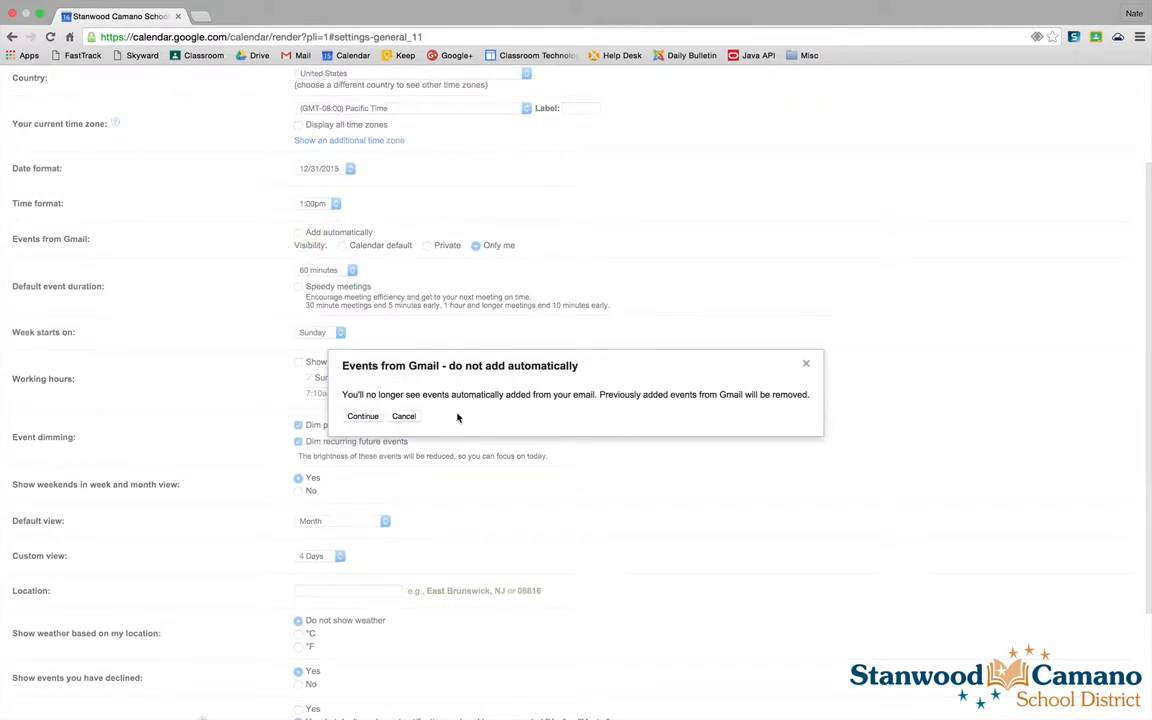
click(405, 416)
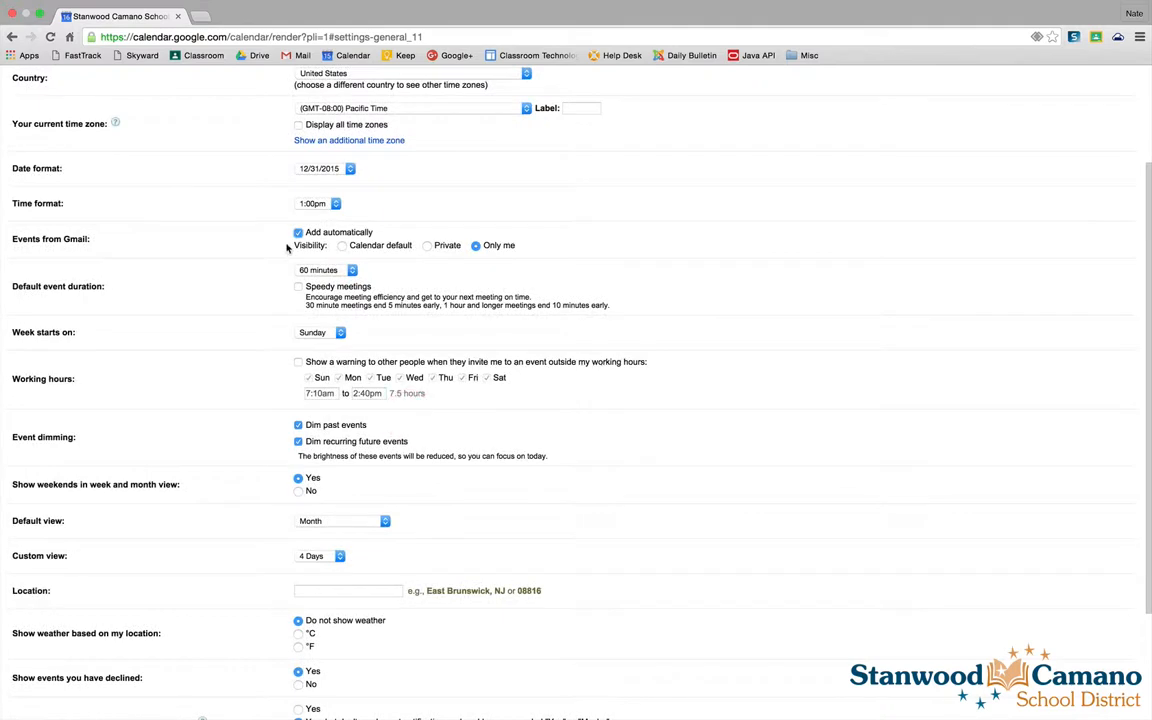
Review the remaining general settings, including the options for showing declined events and automatically adding invitations
click(253, 281)
scroll(255, 327, down, 3)
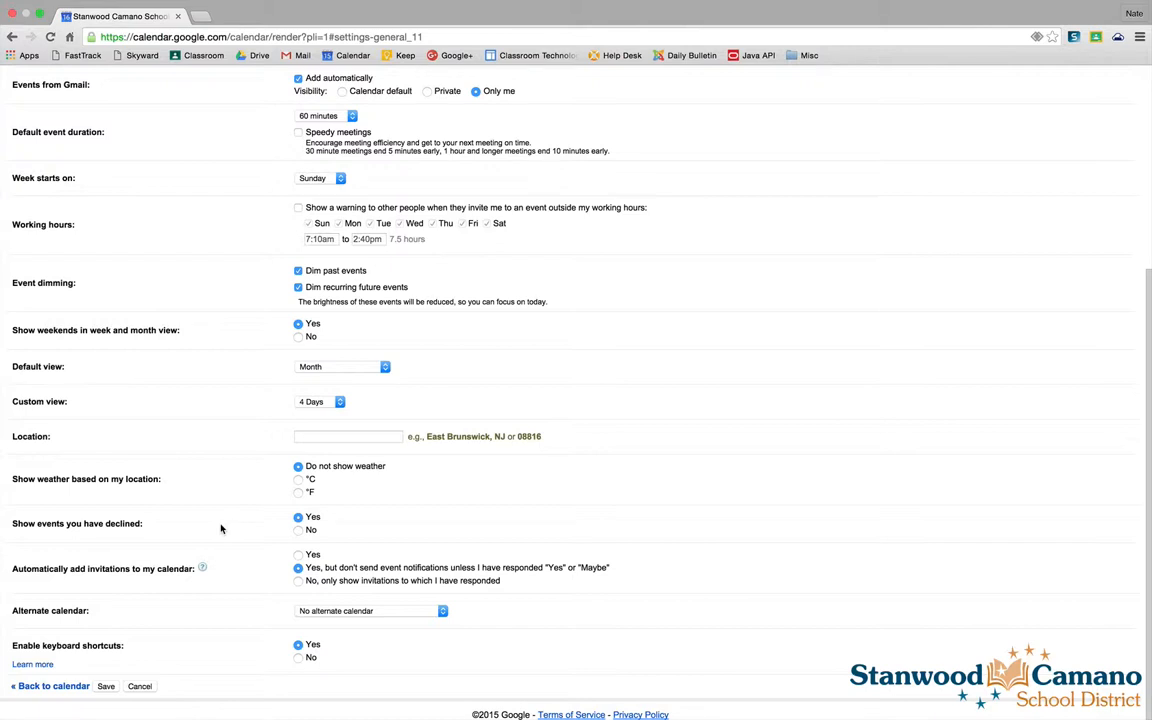
drag(12, 523, 157, 527)
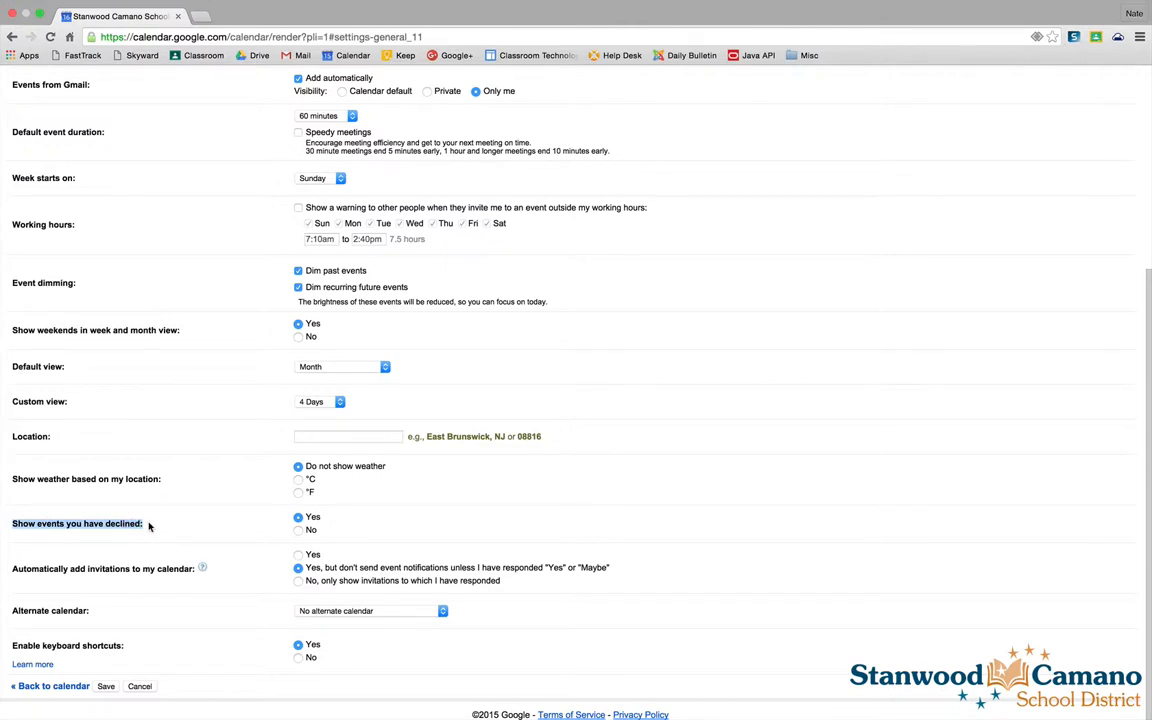
click(148, 529)
click(149, 526)
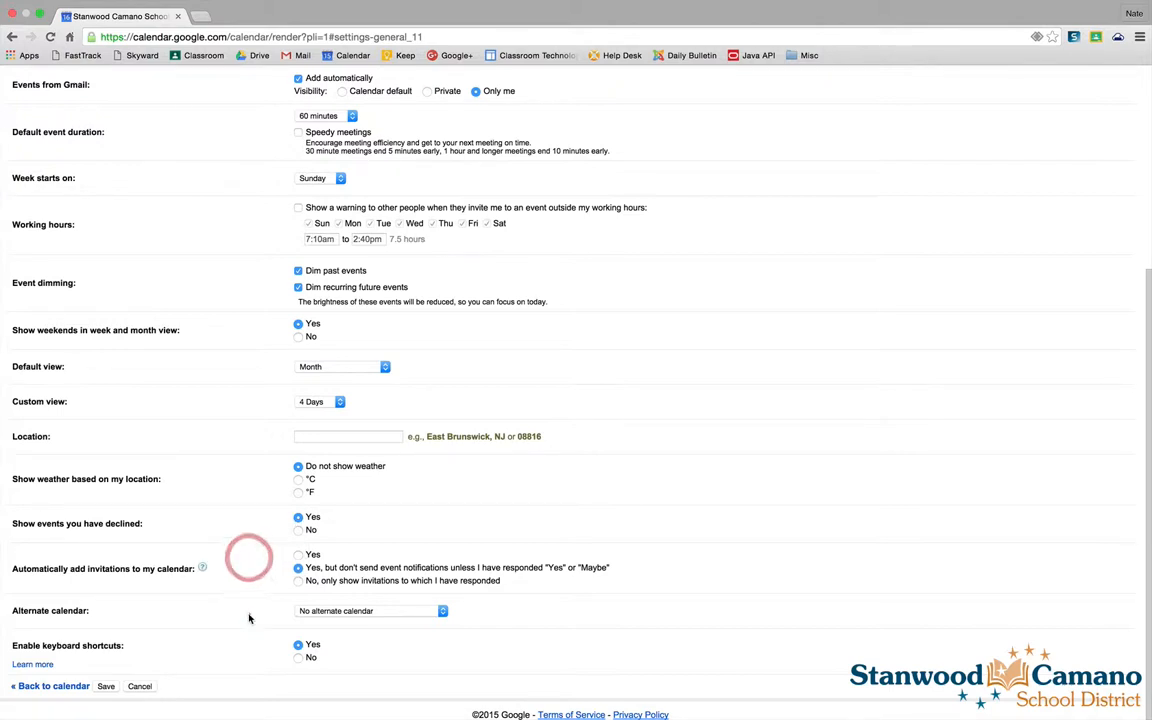
scroll(249, 618, up, 5)
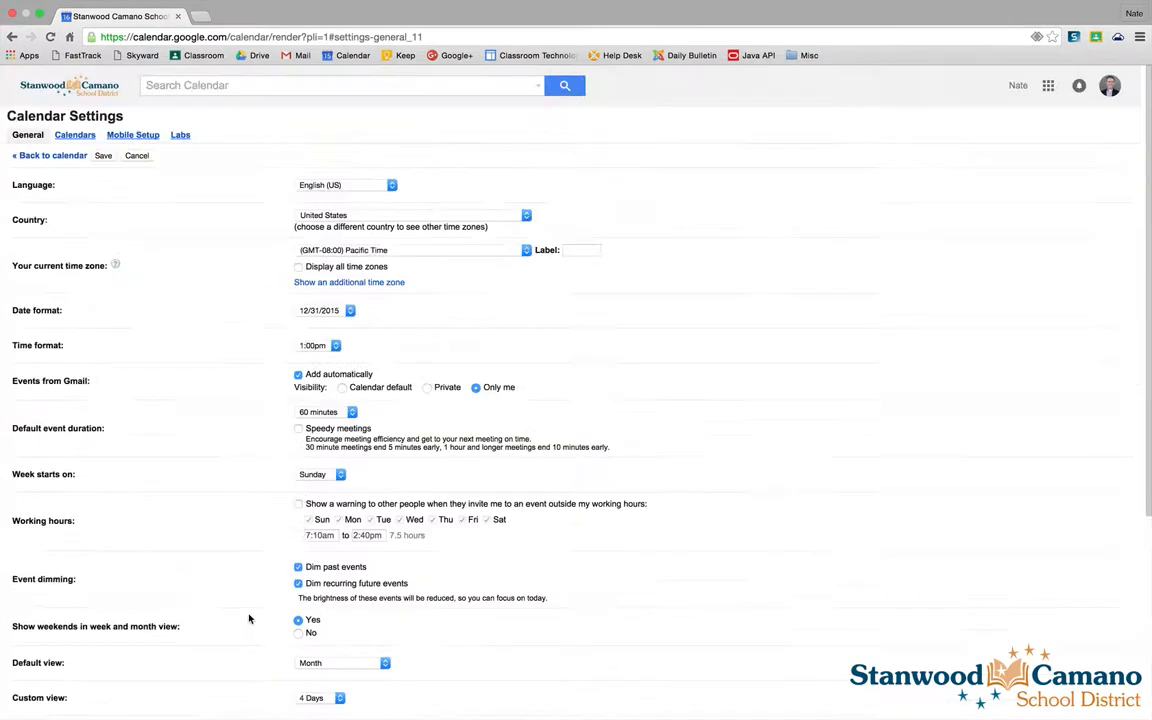
Open the calendars section of the settings and look through the list of calendars and their visibility options
click(73, 137)
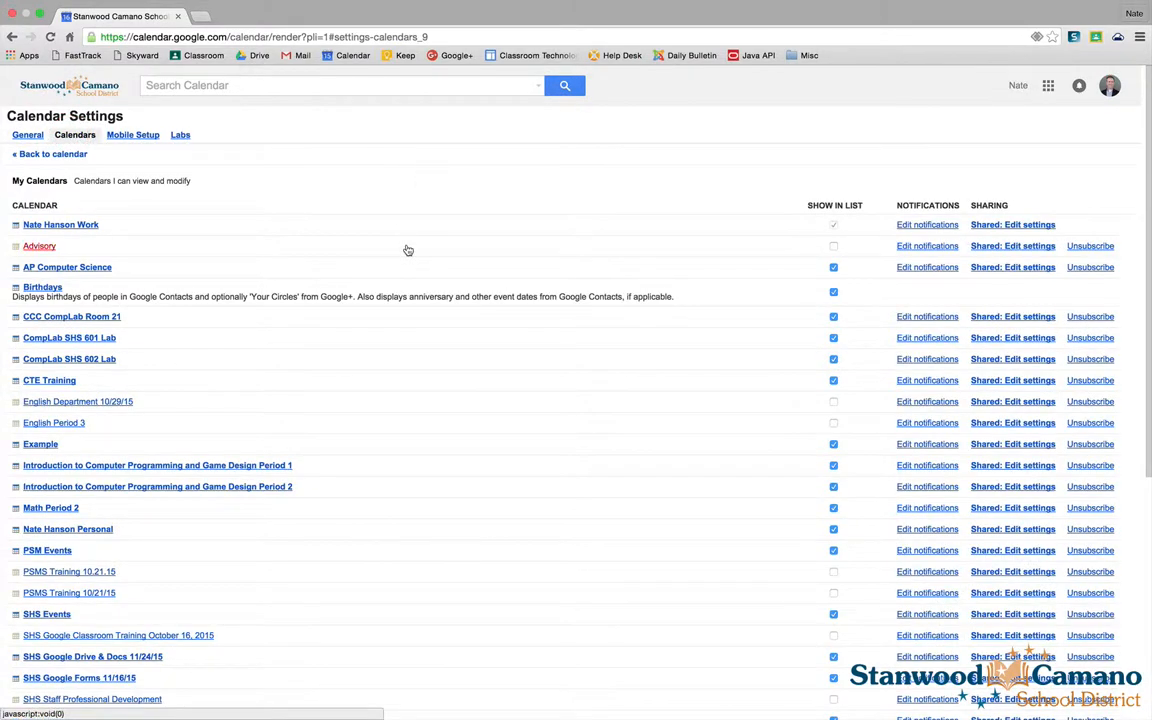
scroll(383, 360, down, 5)
scroll(383, 360, up, 3)
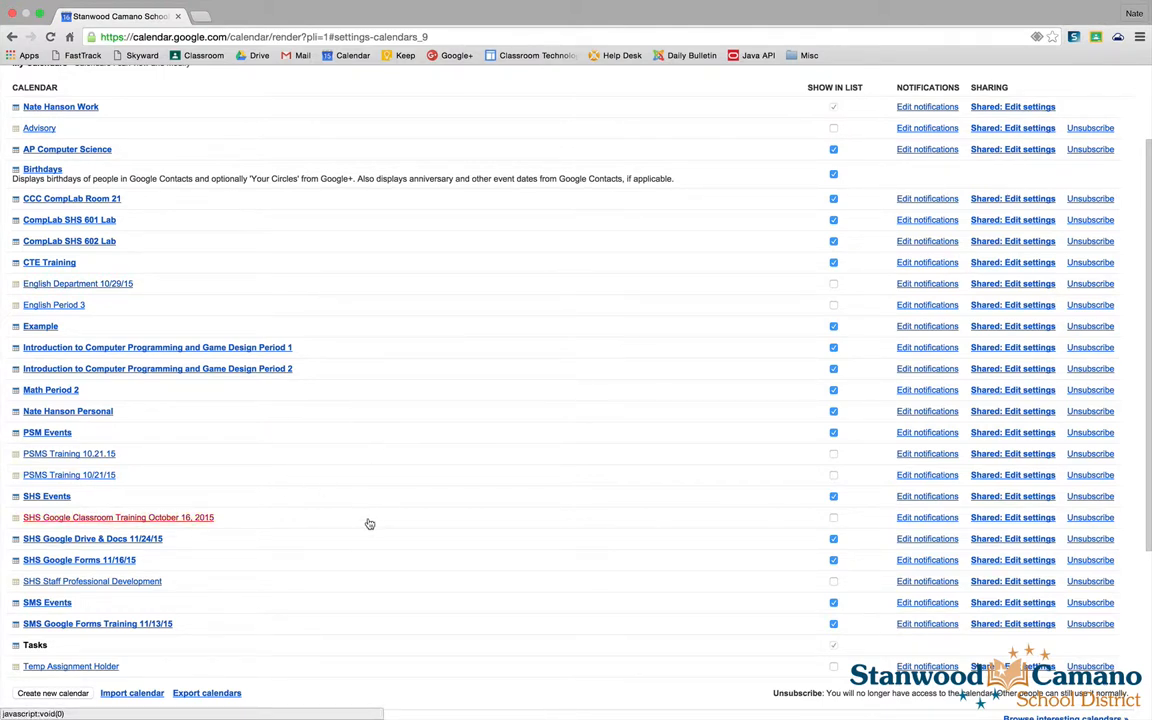
scroll(334, 414, up, 3)
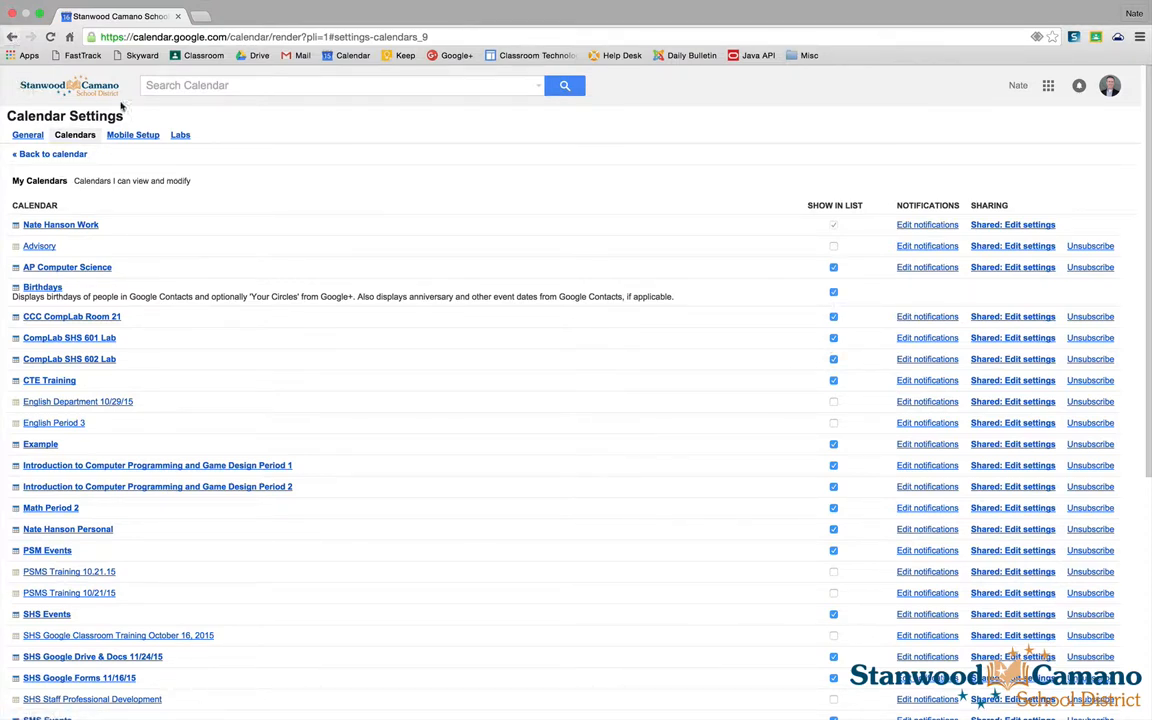
Return to the month view and expand the My calendars list
click(55, 154)
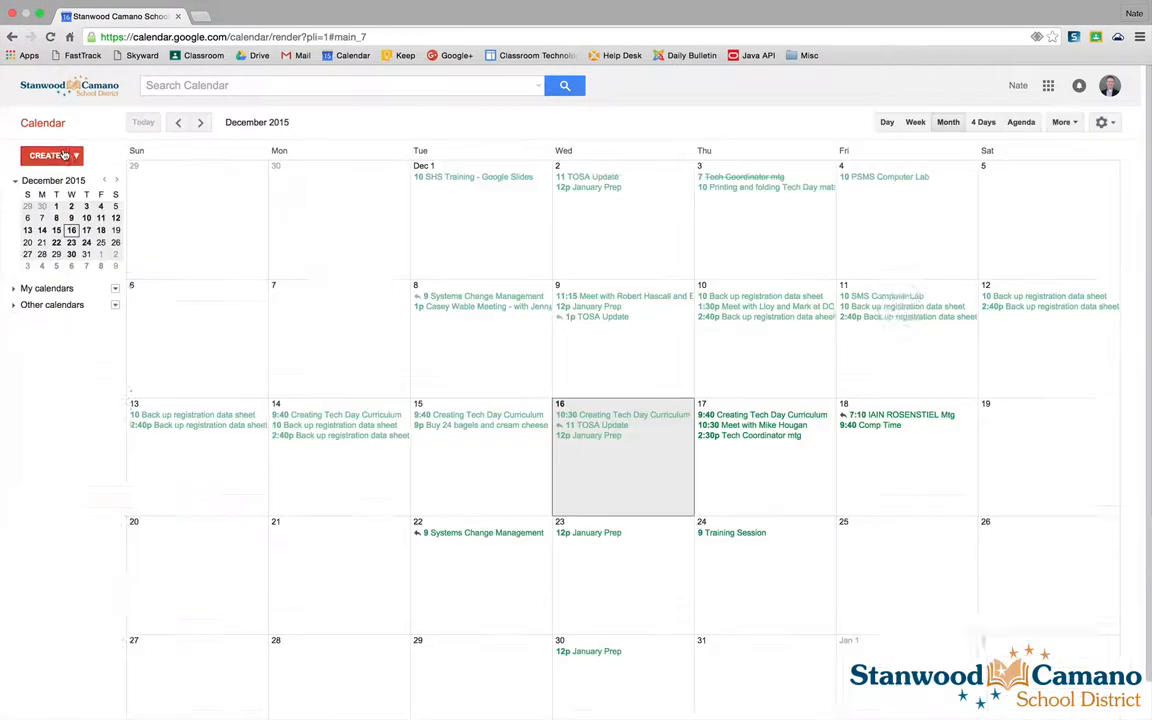
click(15, 289)
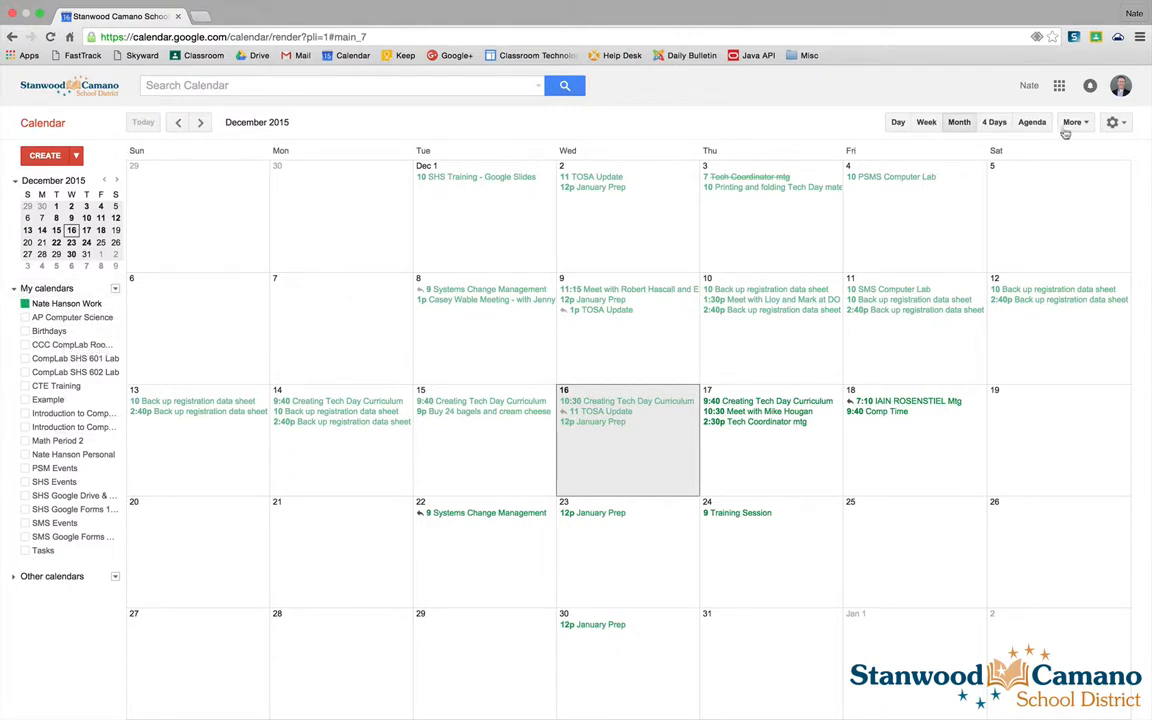
Hide the Birthdays calendar from the calendar list through the calendar settings and return to the month view
click(1113, 122)
click(1017, 236)
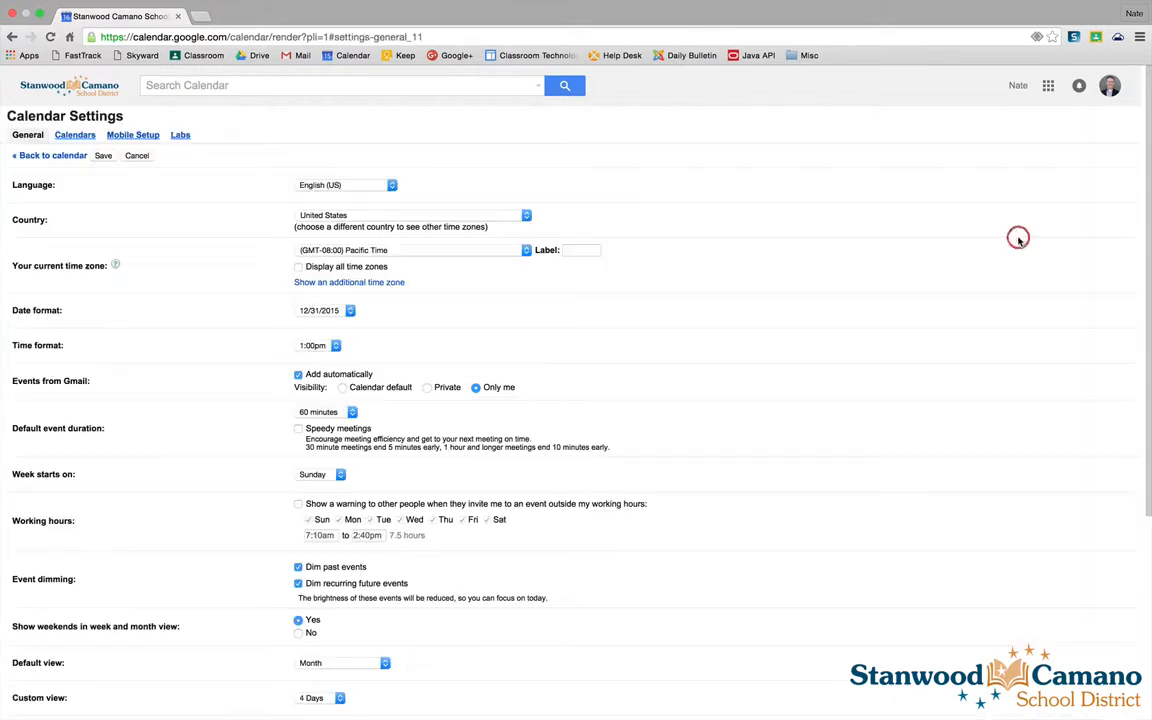
click(77, 137)
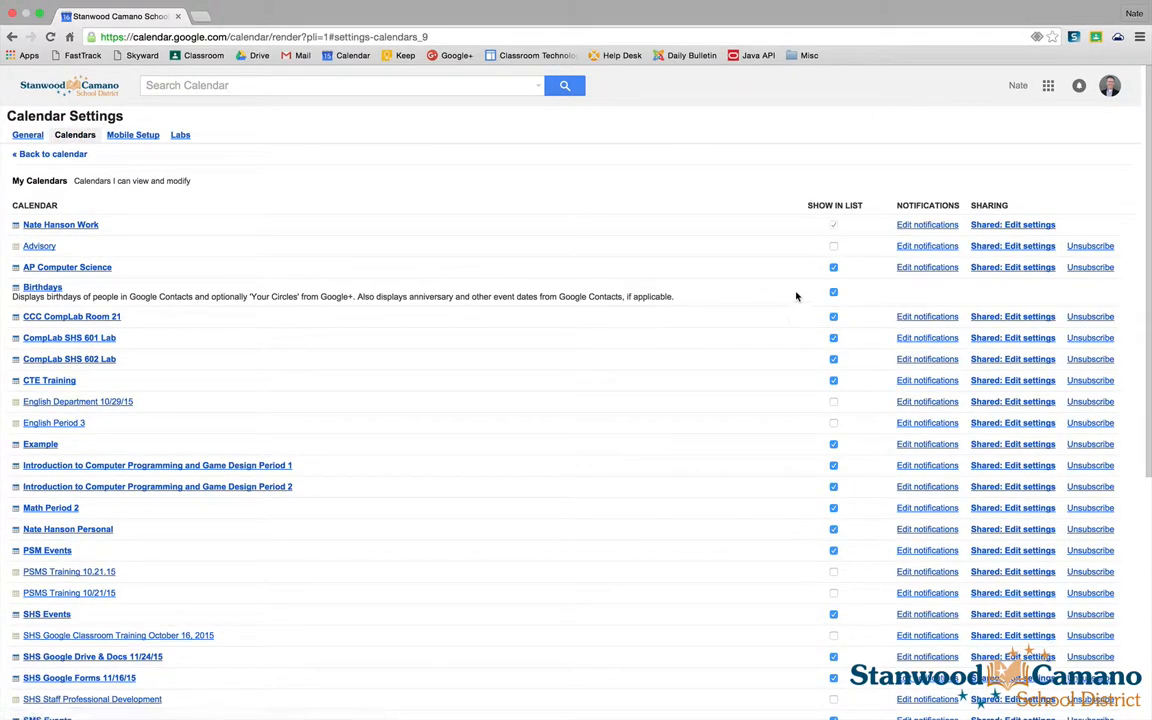
click(834, 293)
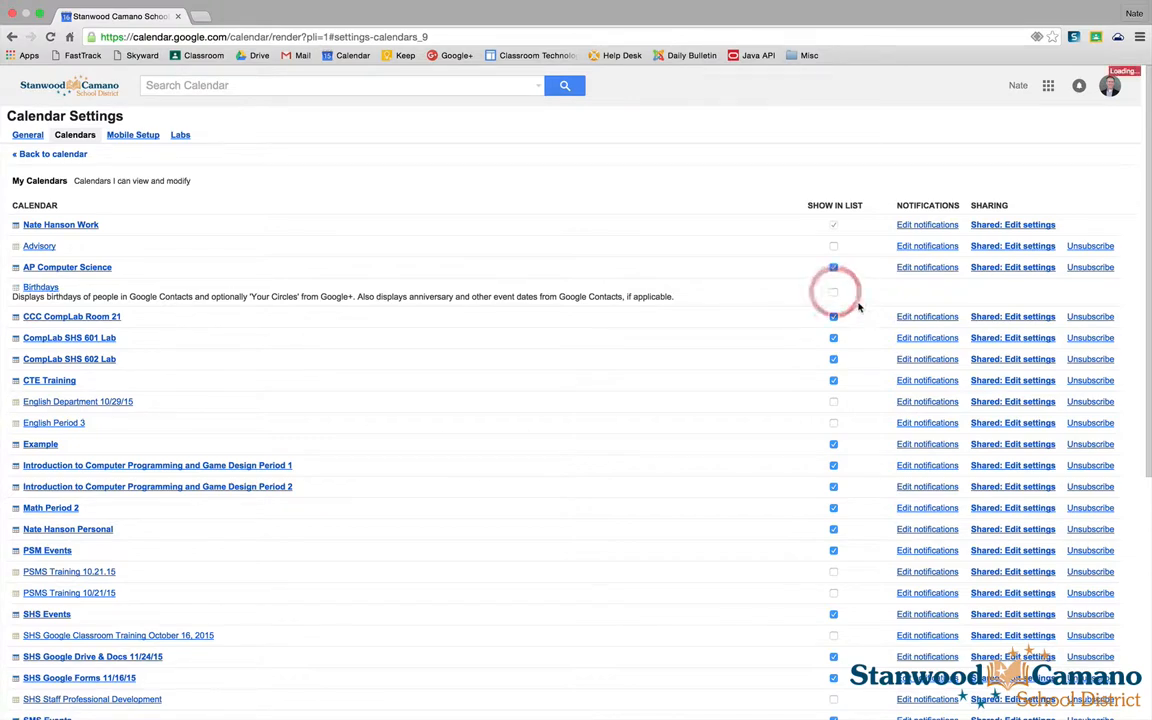
click(64, 155)
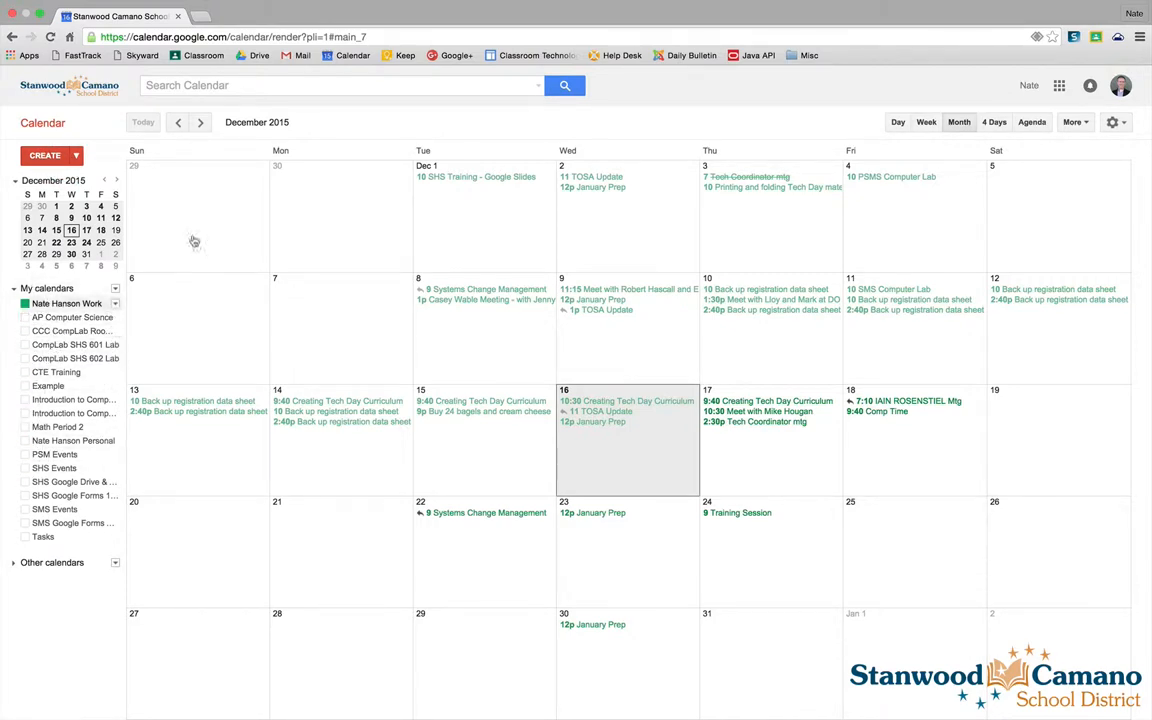
Show the Math Period 2 and PSM Events calendars one at a time in the month view, hiding each again
click(1116, 123)
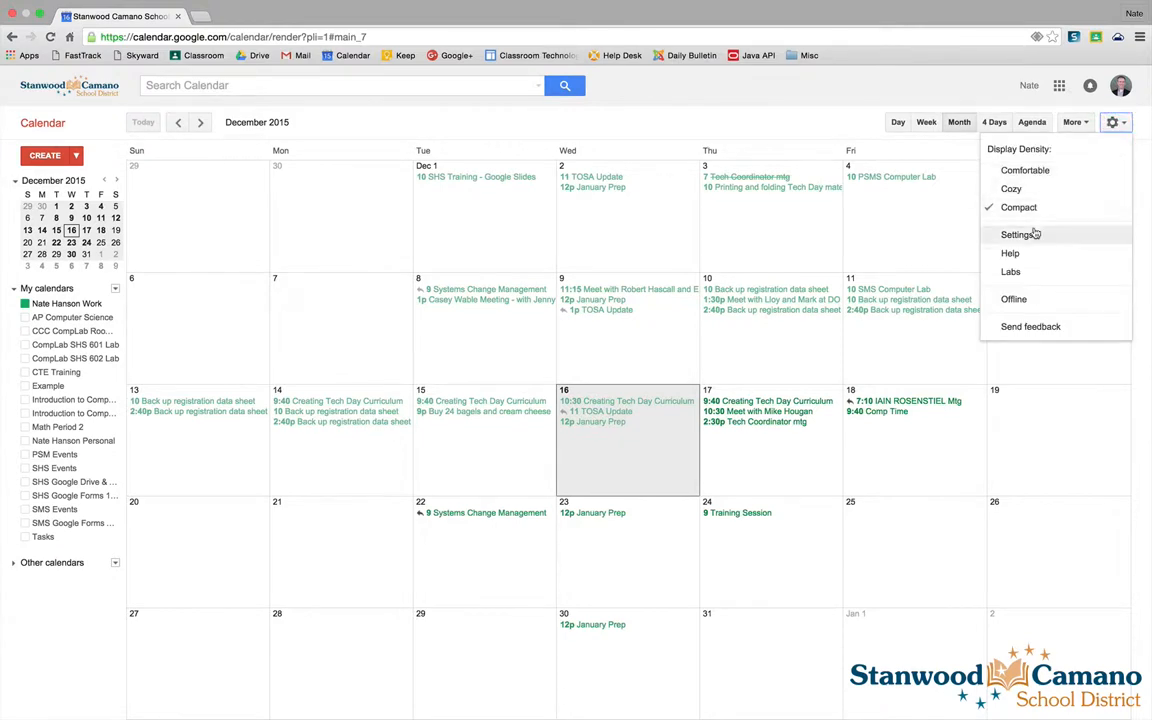
click(1119, 121)
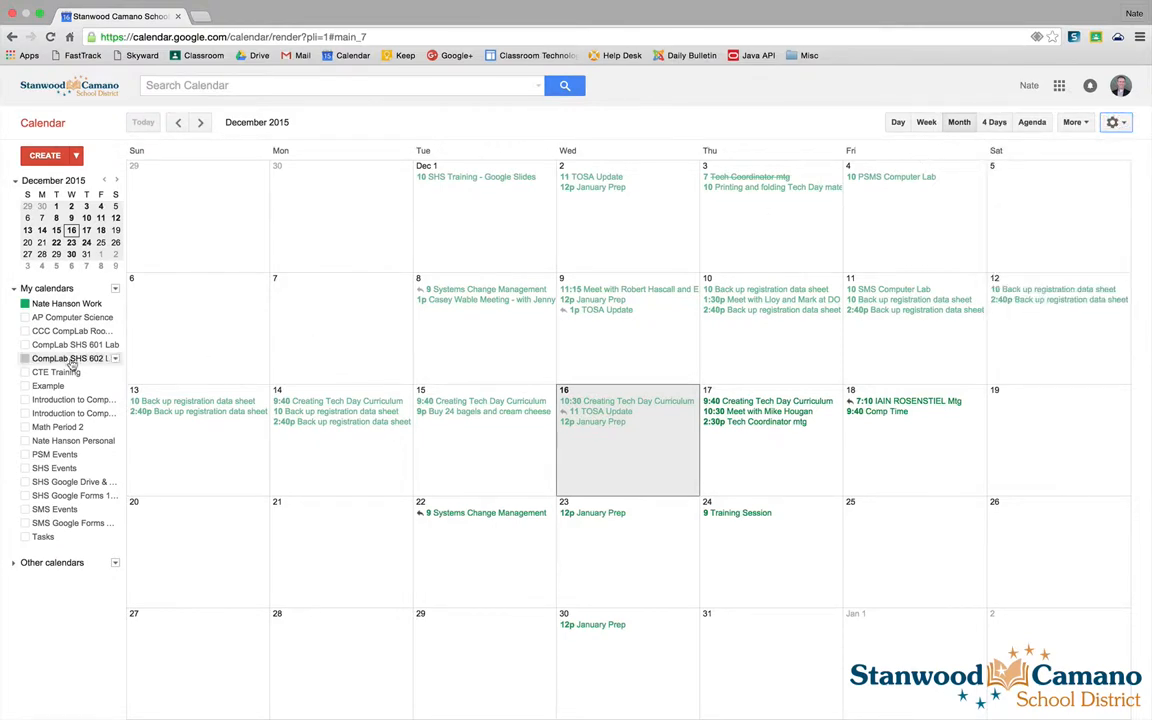
click(26, 428)
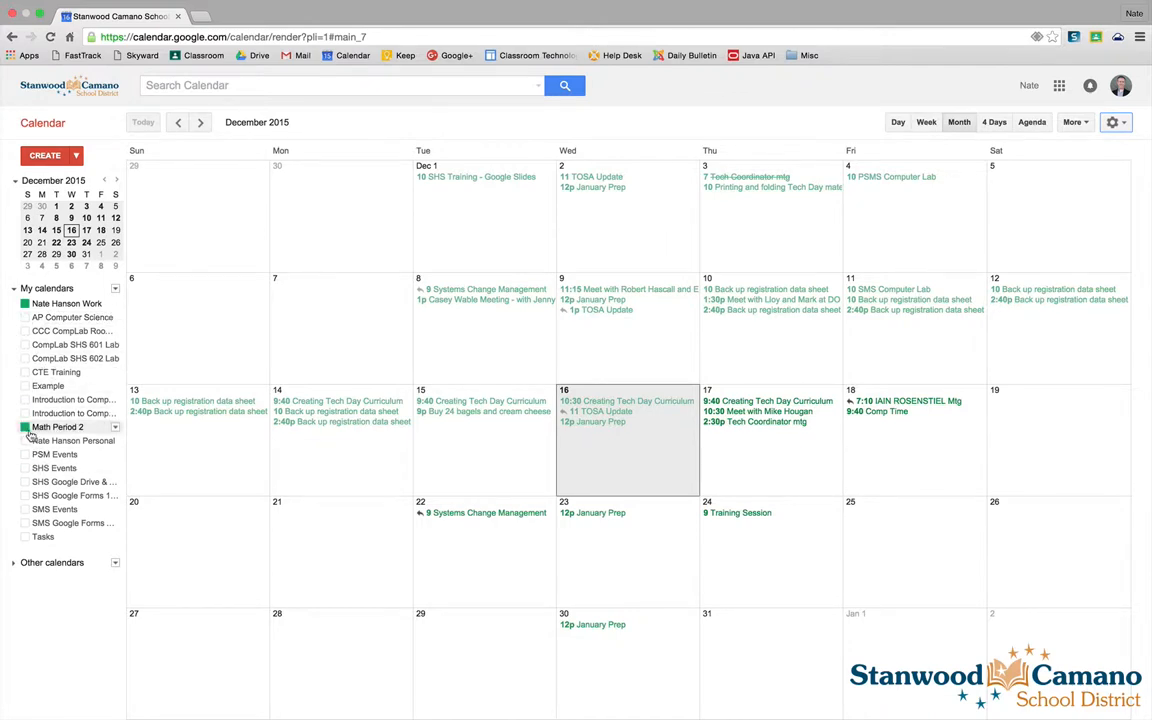
click(26, 429)
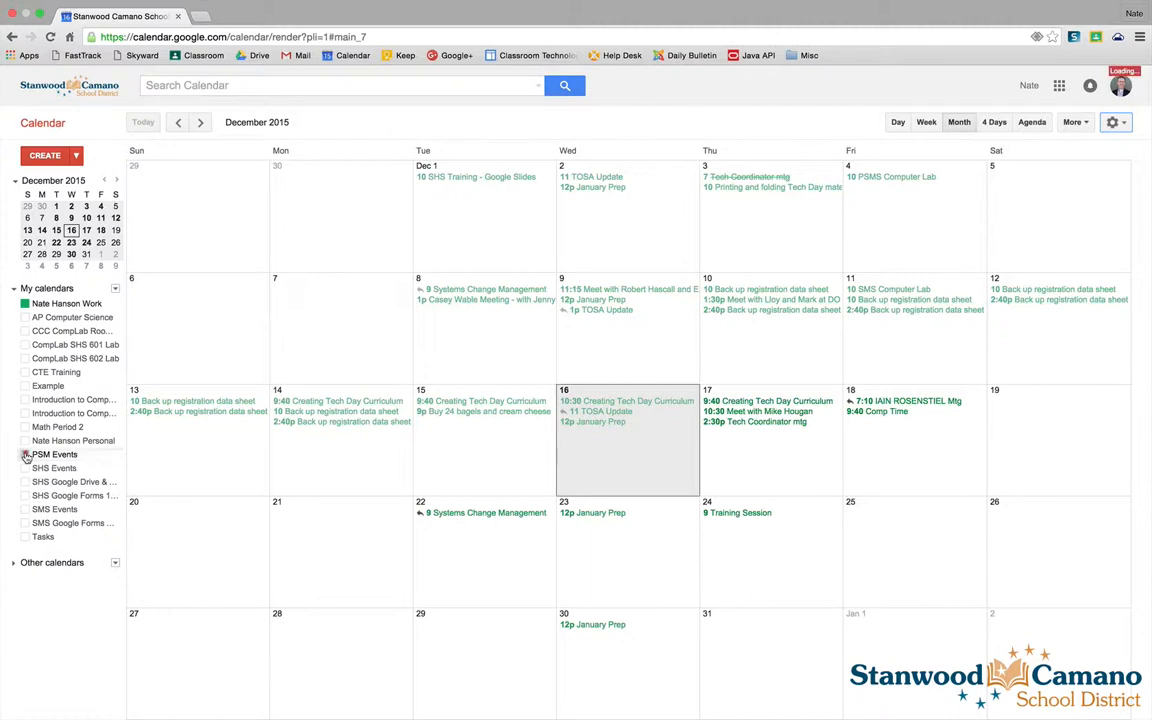
click(26, 455)
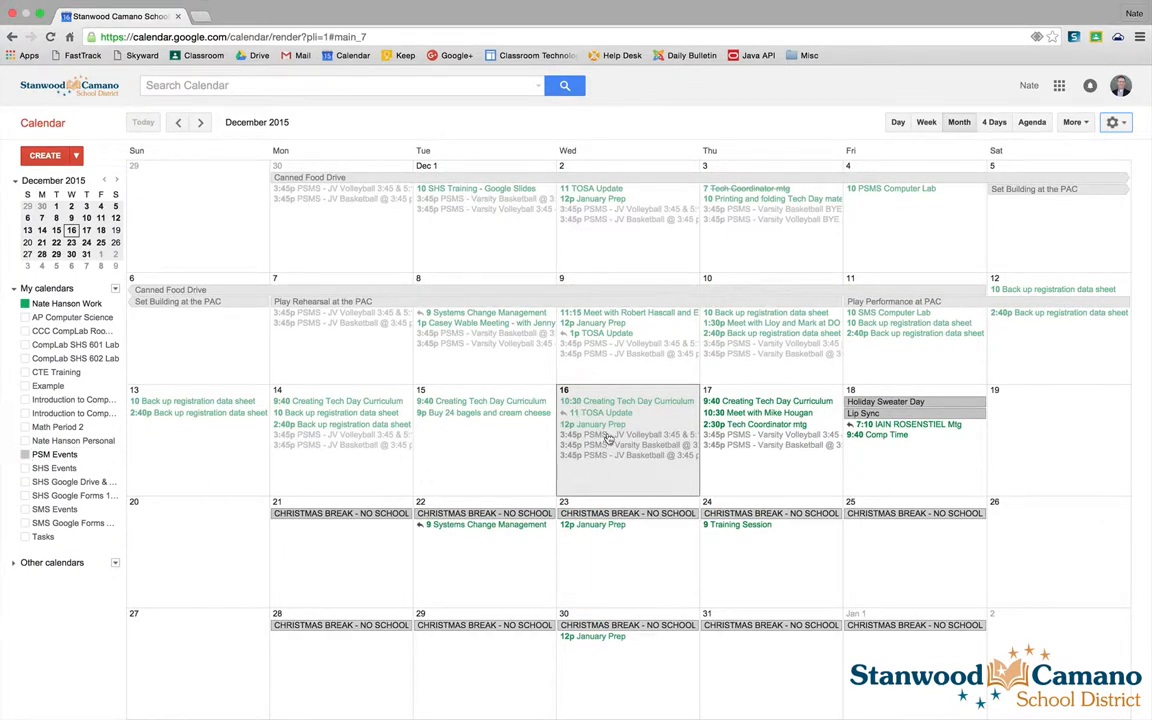
click(26, 454)
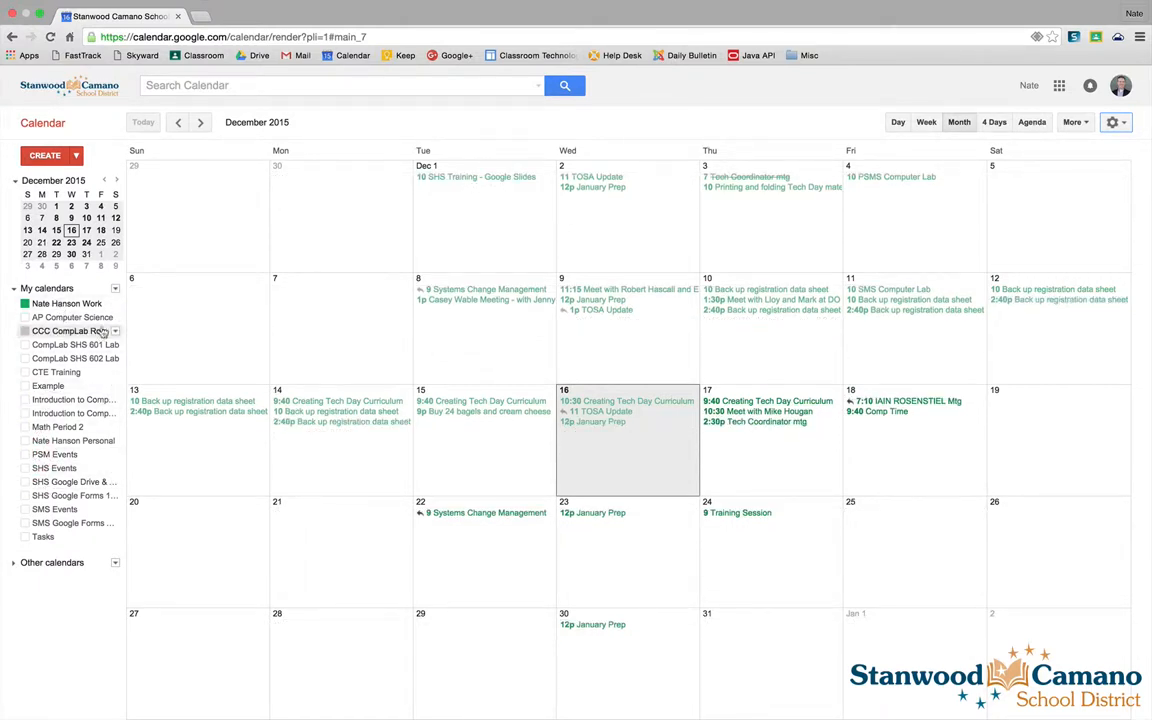
Open the calendars section of the settings, review the My Calendars and Other Calendars lists, and return to the month view
click(1116, 122)
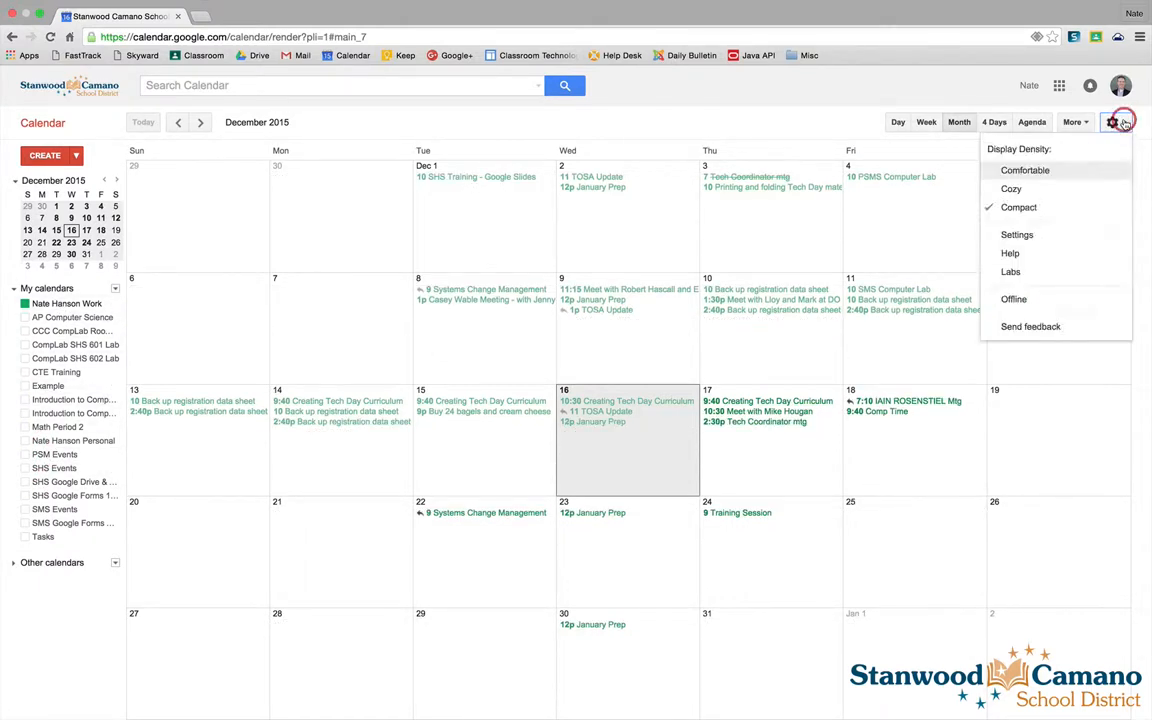
click(1018, 234)
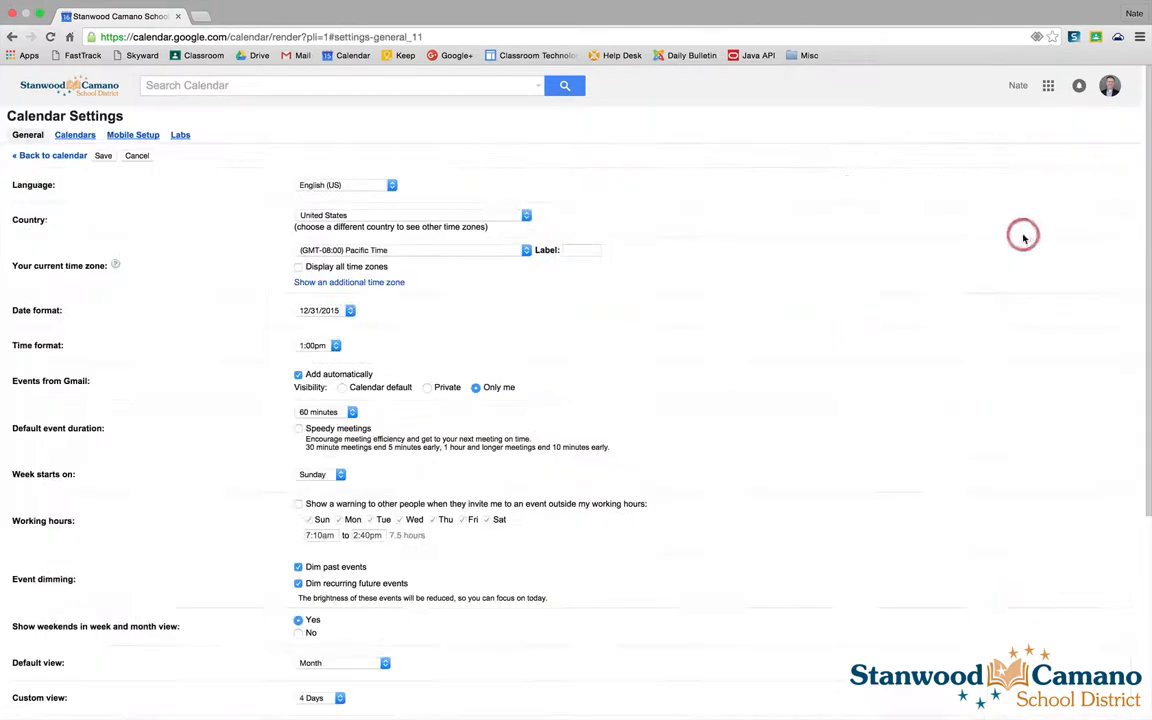
click(78, 135)
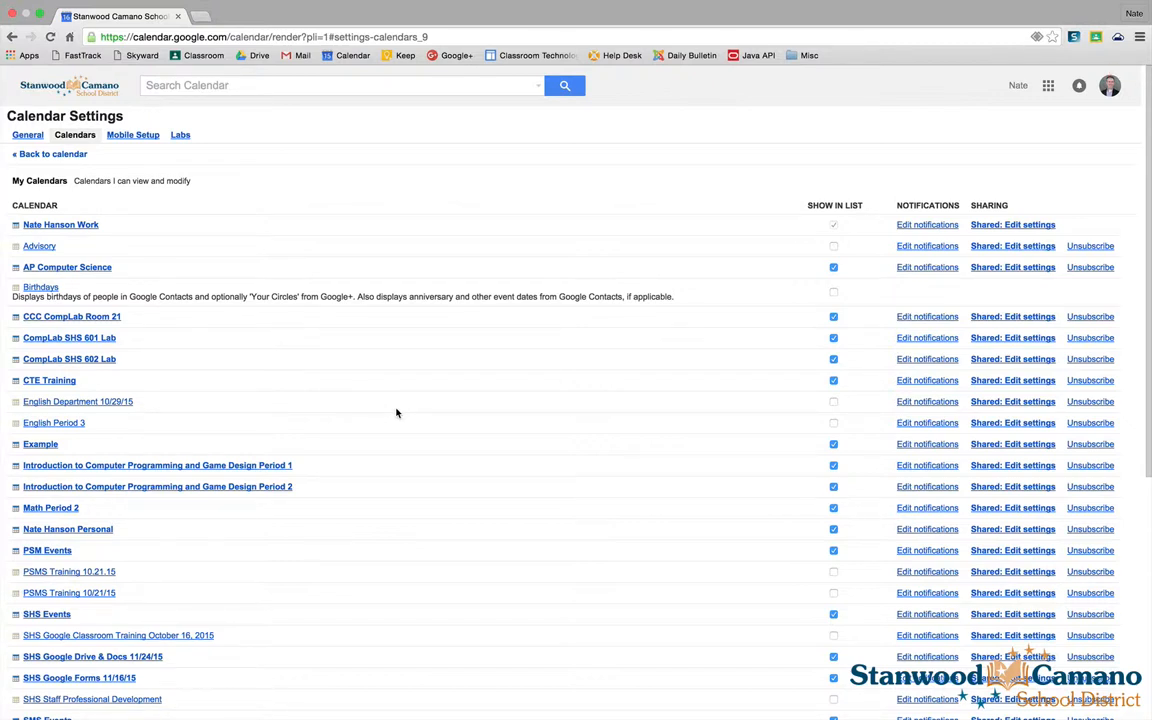
scroll(488, 427, down, 8)
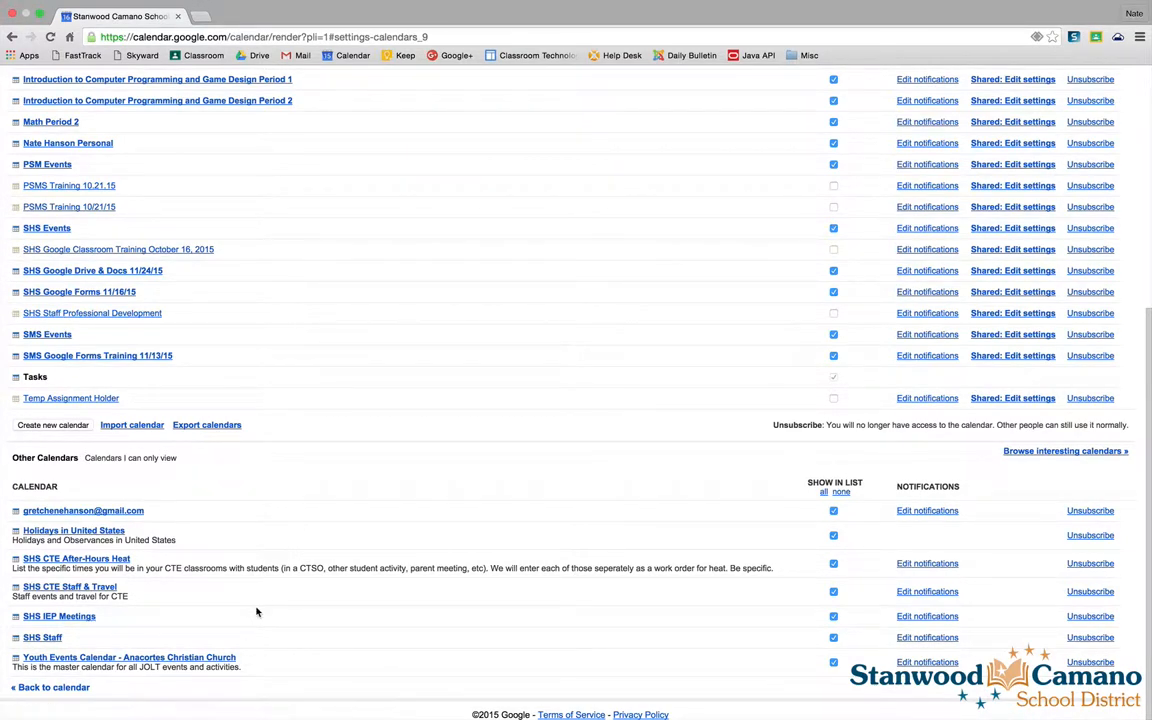
scroll(406, 411, up, 5)
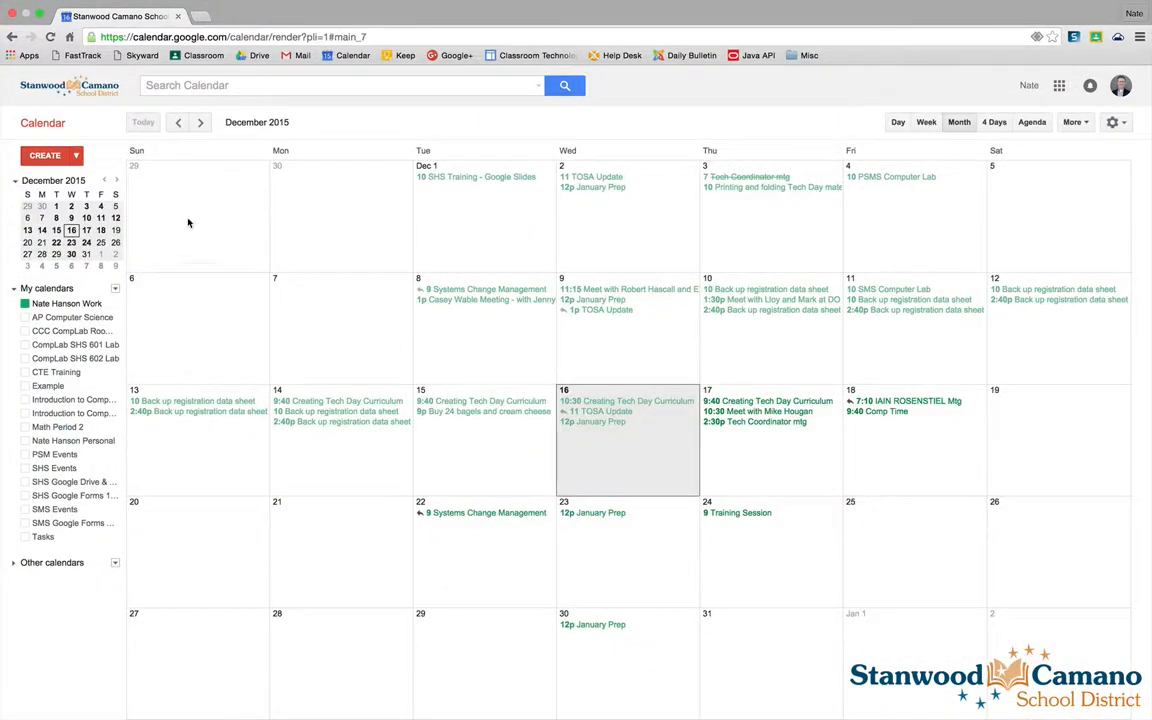
Open the calendar settings of the work calendar and select its whole website embed code
click(115, 305)
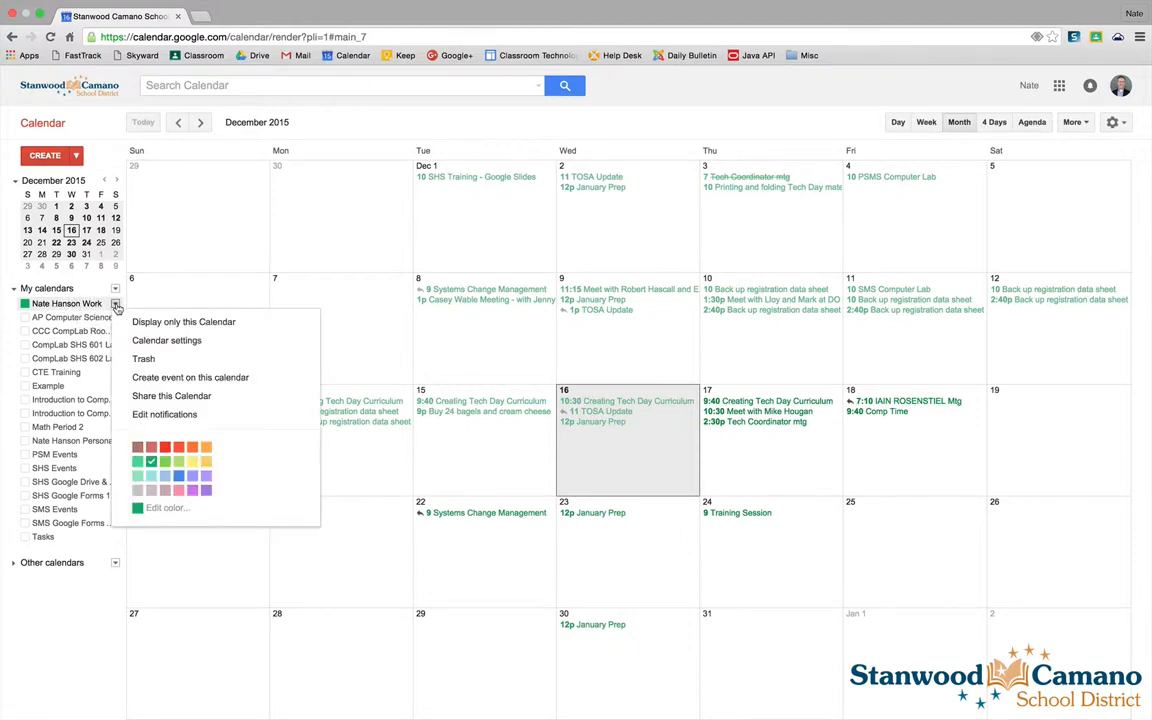
click(168, 341)
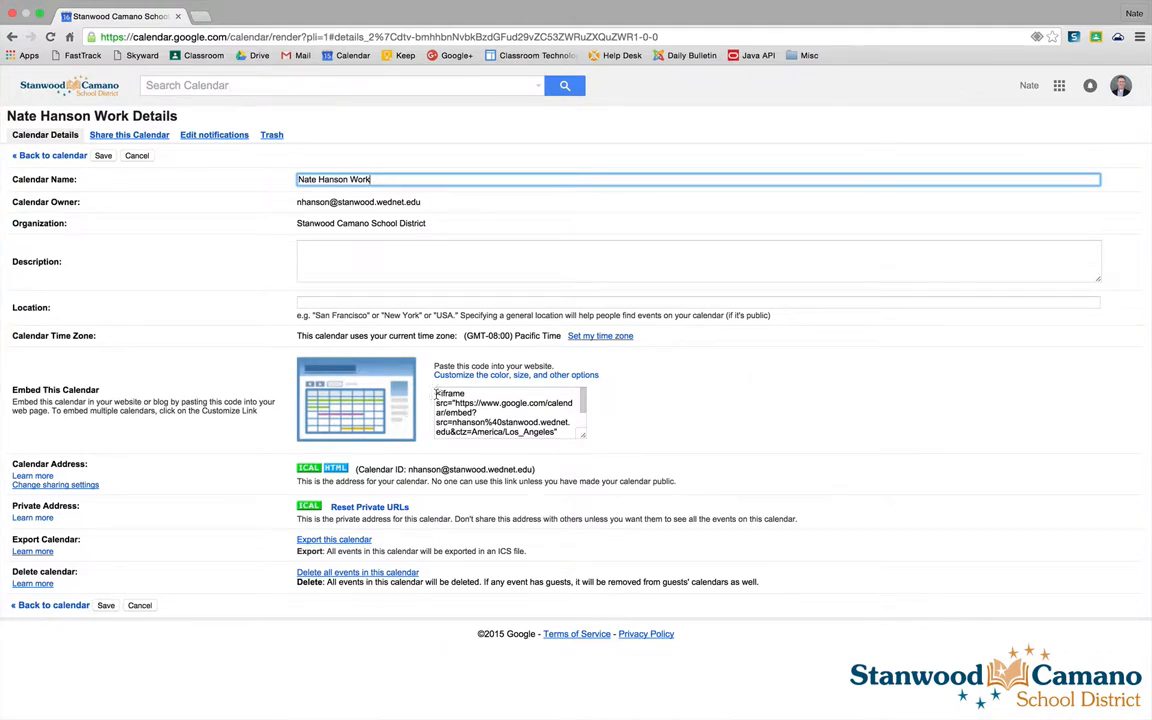
drag(436, 393, 592, 447)
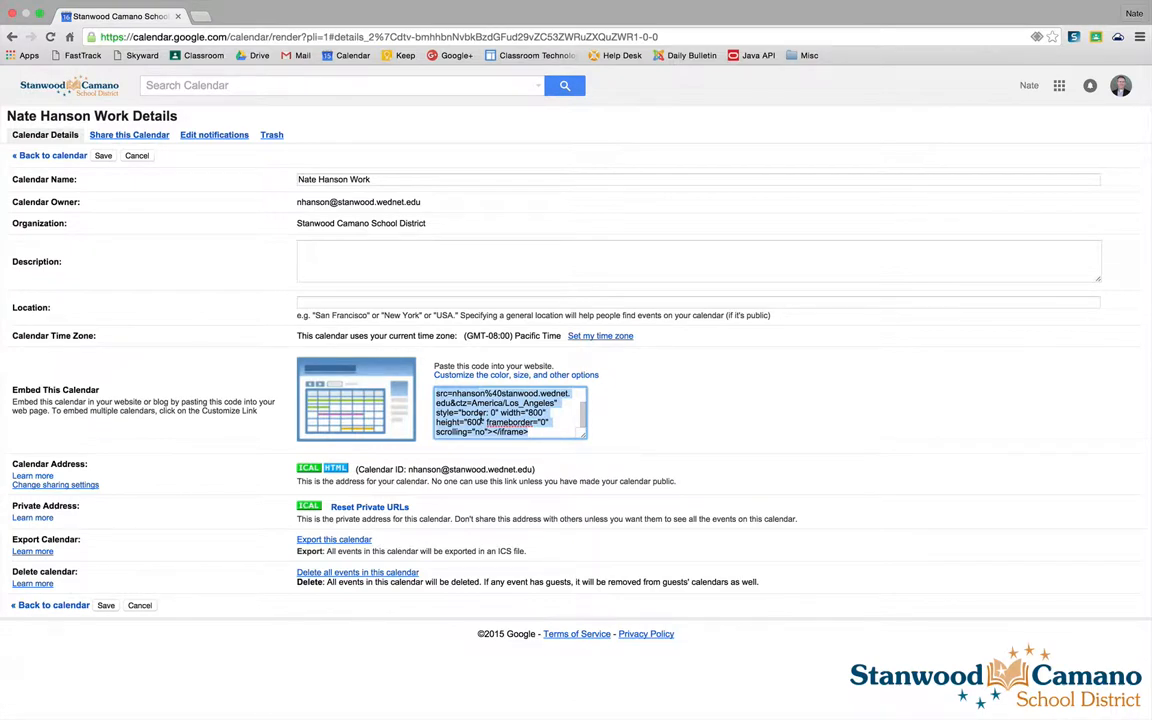
Switch to the school district's Calendars web page and examine its embedded calendar's event details, Week view and Month view
click(203, 19)
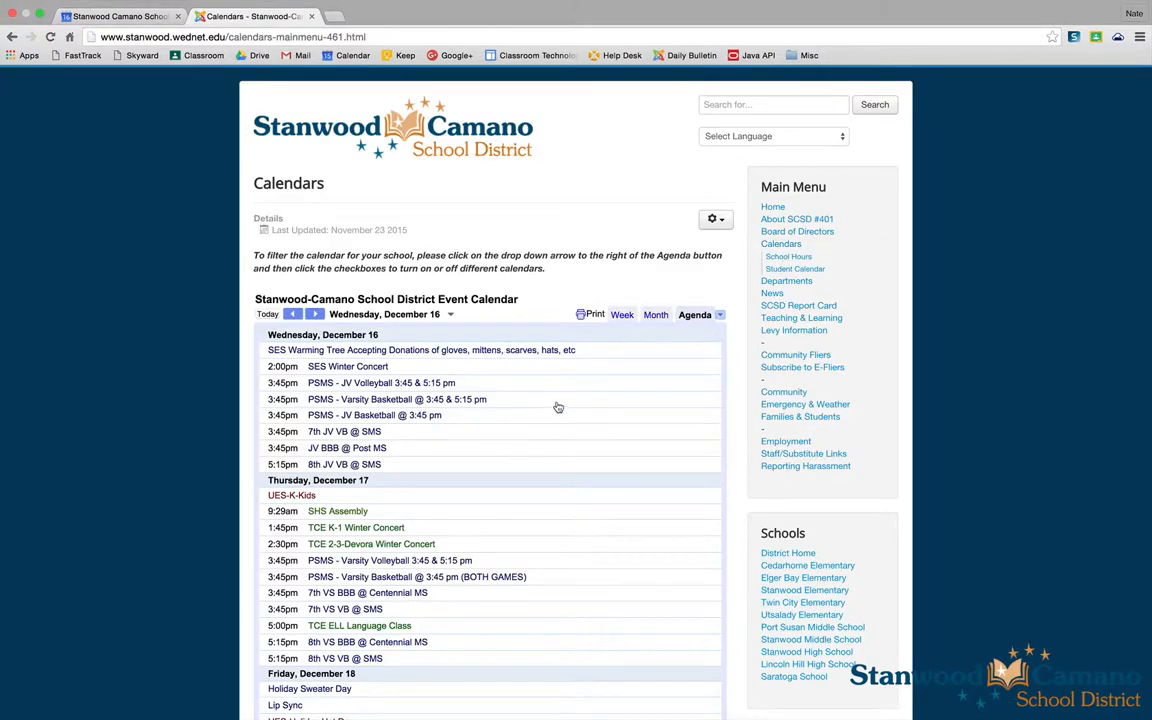
scroll(557, 407, down, 2)
scroll(558, 407, up, 1)
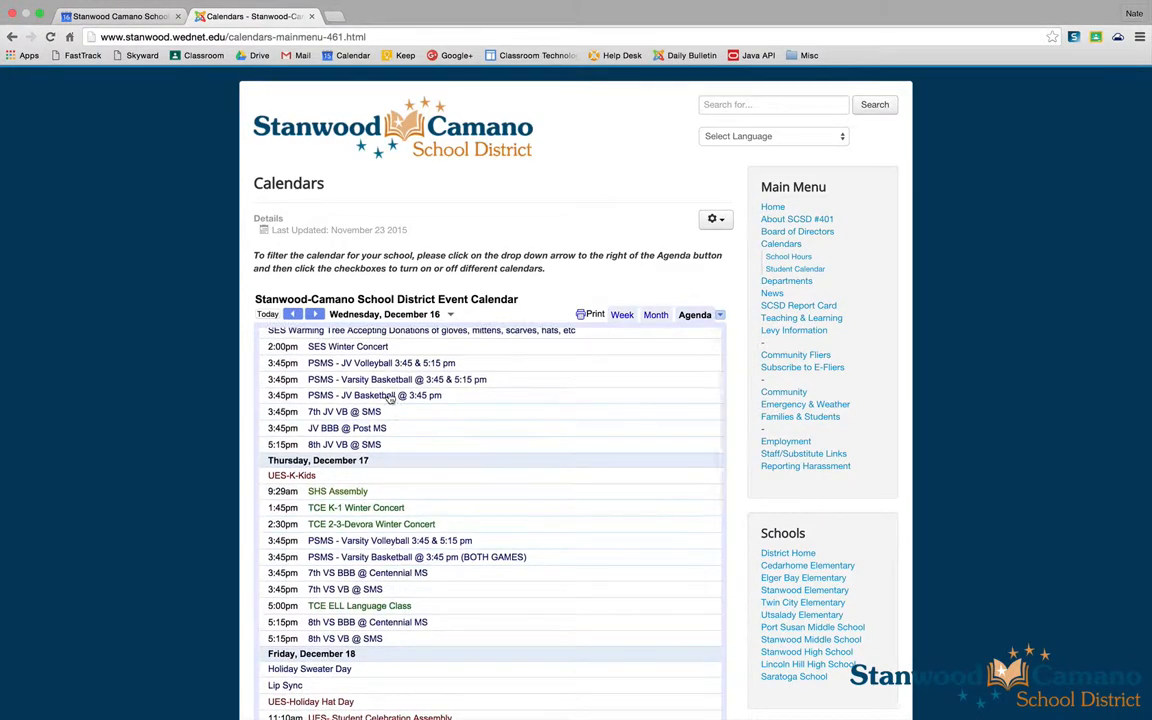
click(386, 396)
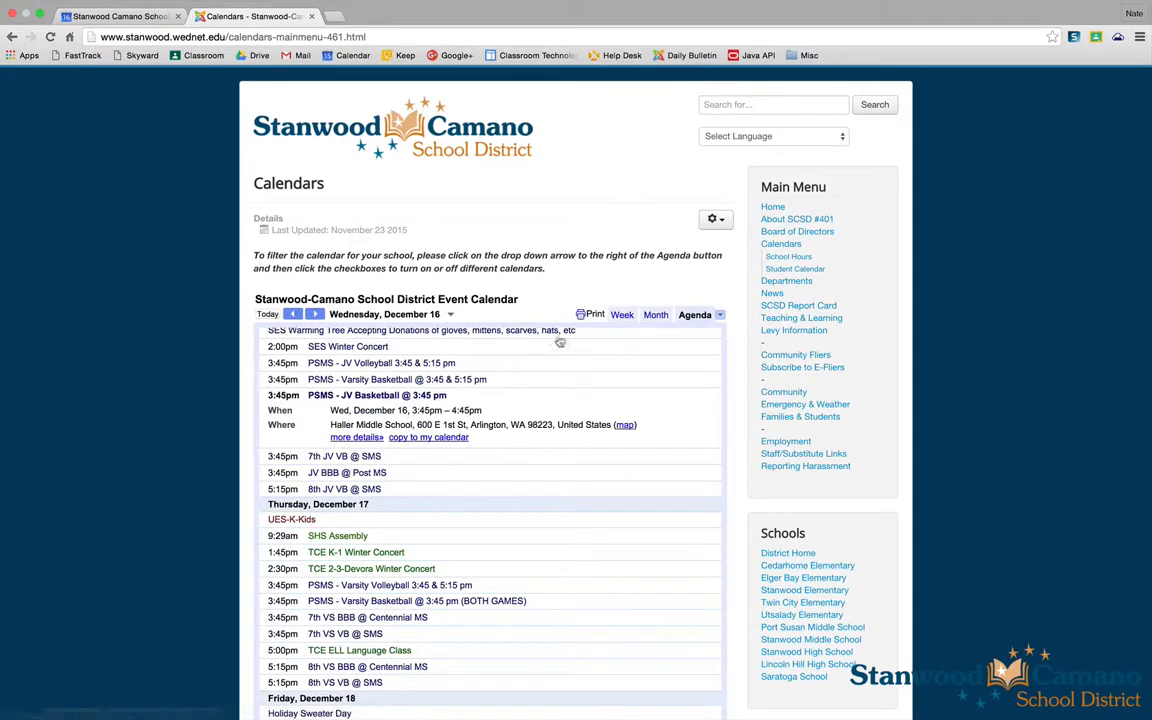
click(623, 315)
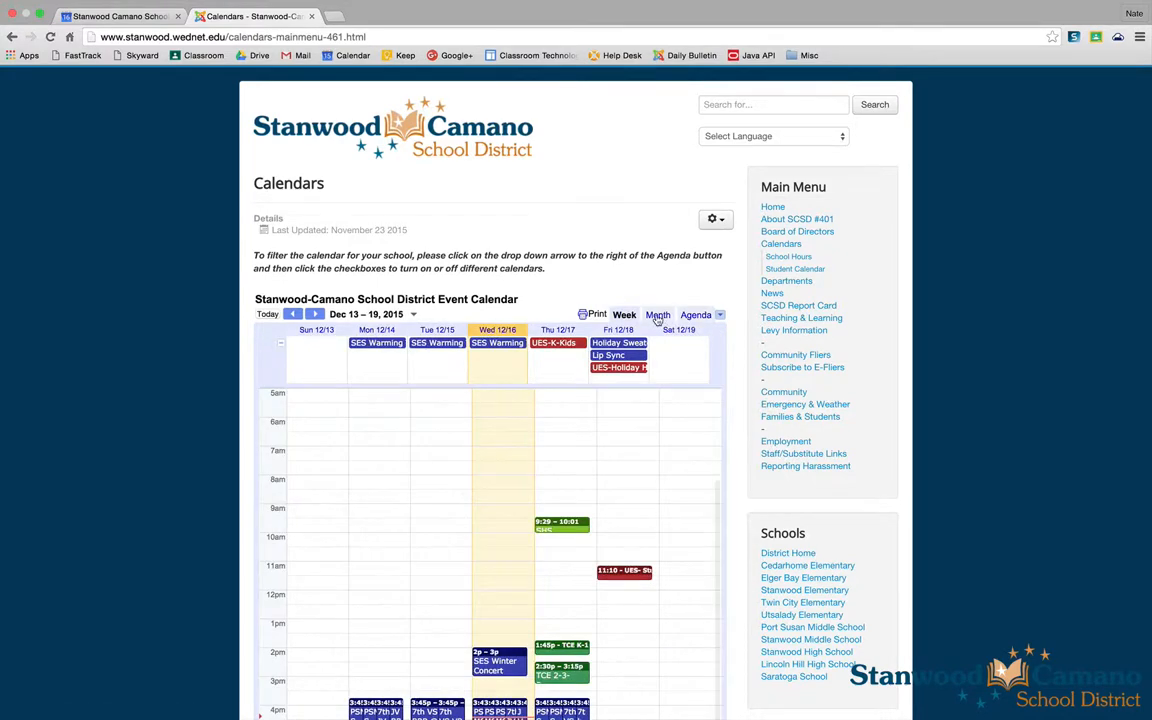
click(658, 315)
scroll(745, 342, down, 5)
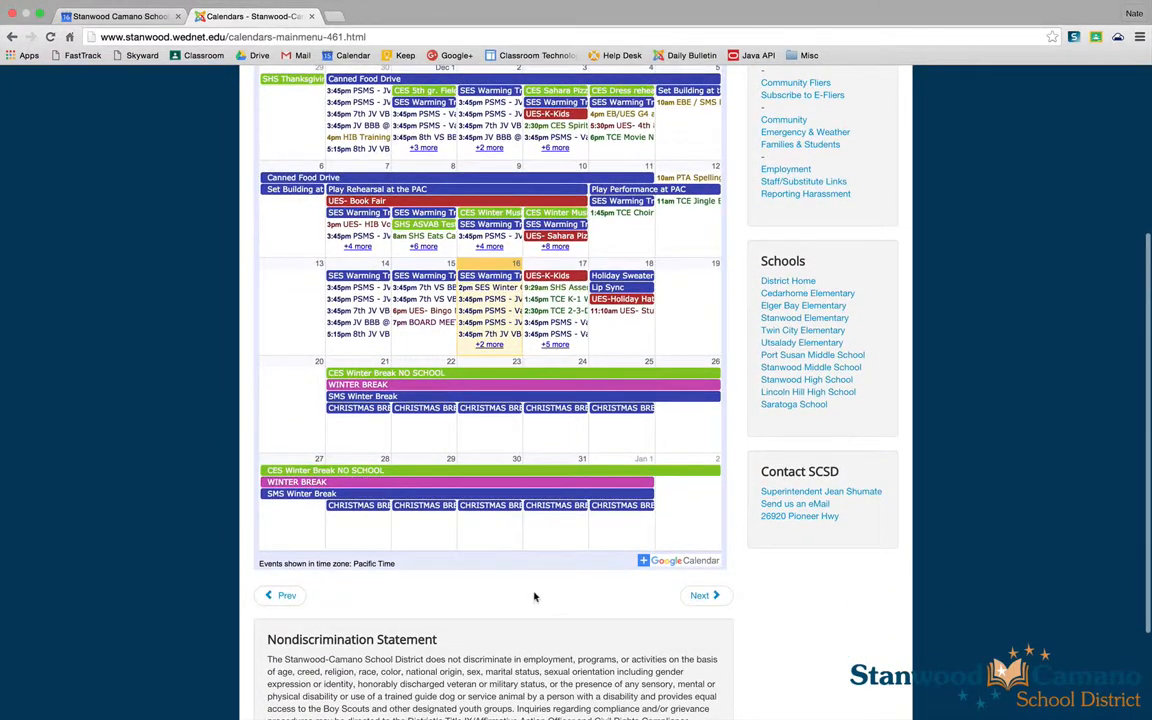
scroll(473, 250, up, 2)
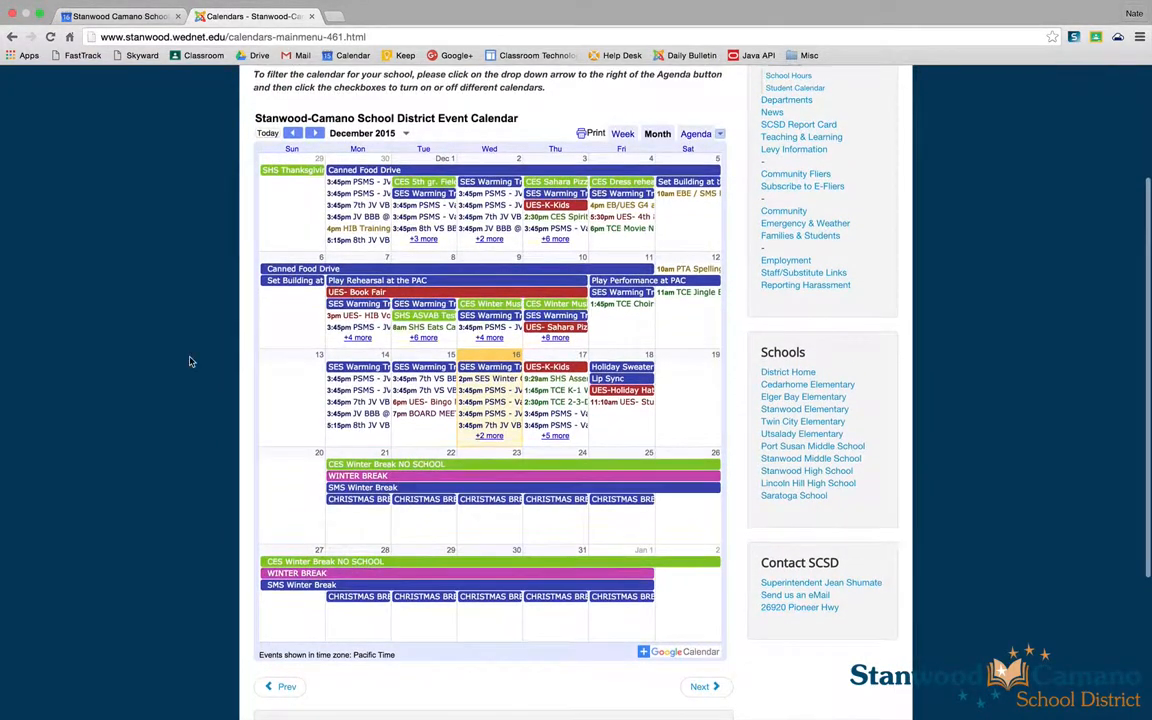
scroll(188, 360, up, 4)
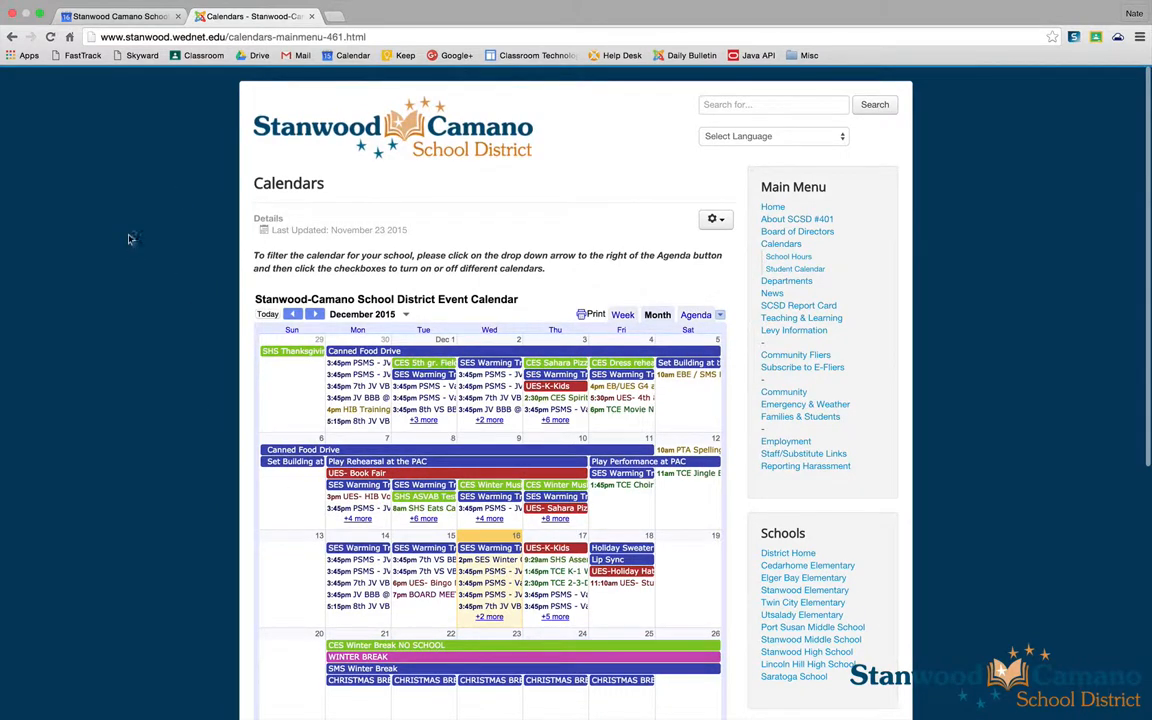
Return to the work calendar's details, open its HTML calendar address to view the web version, and close that page
click(118, 16)
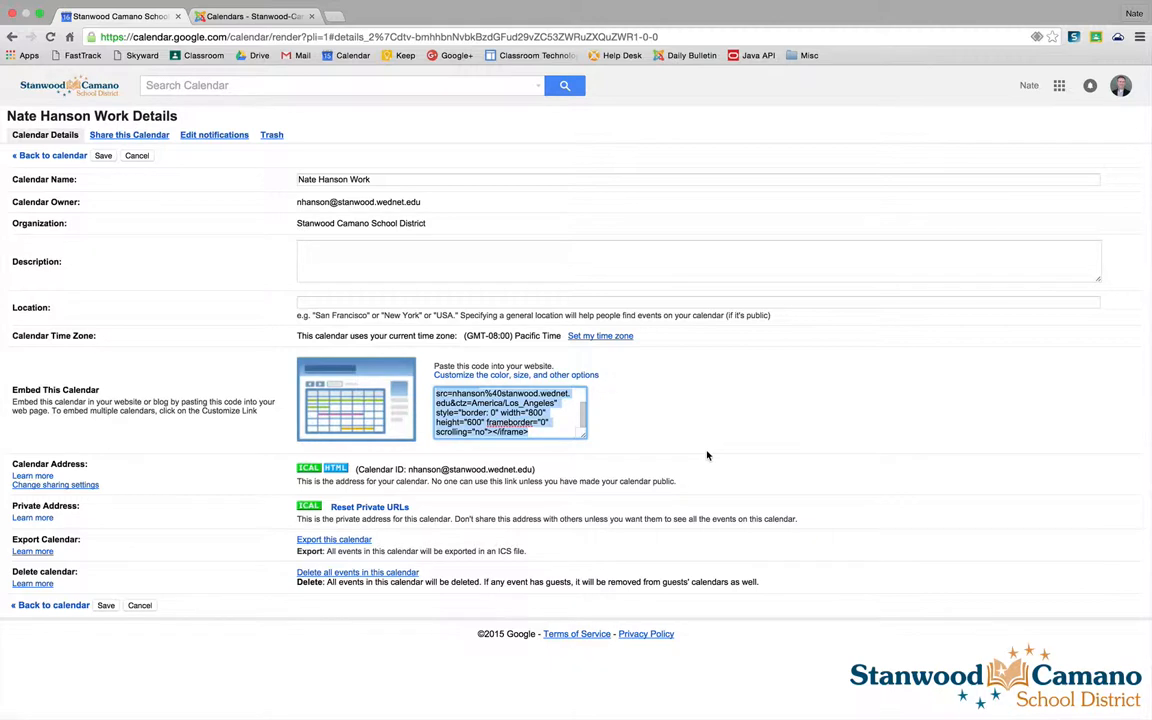
click(338, 470)
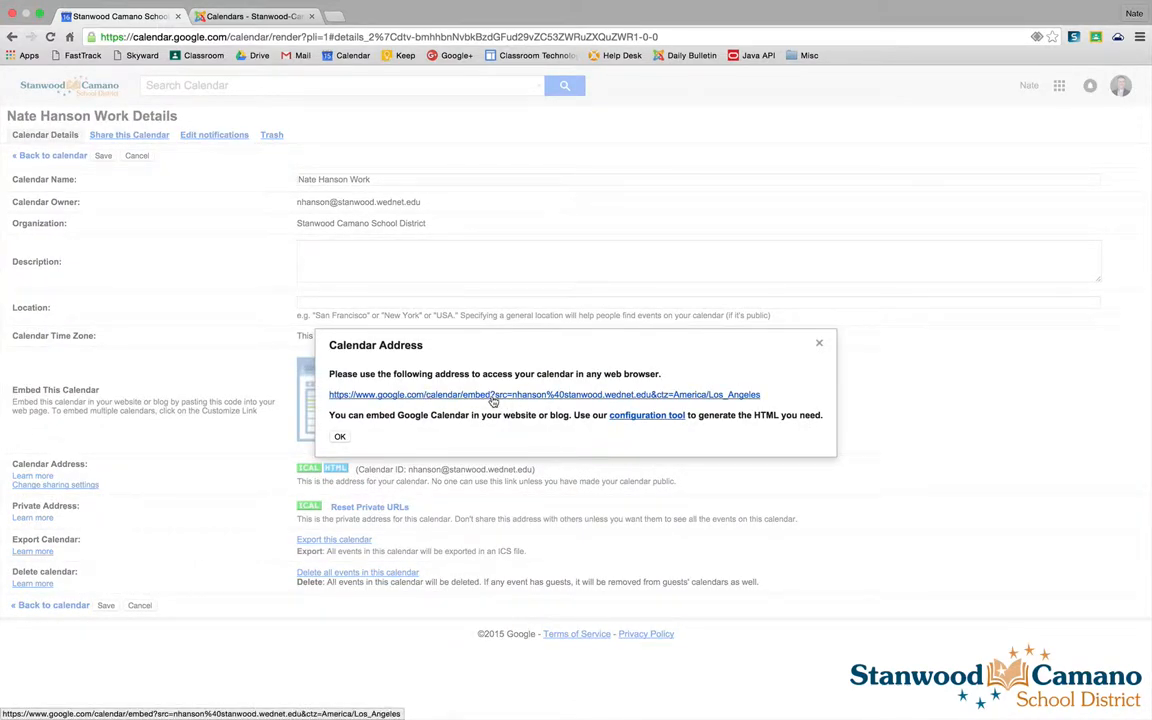
click(425, 398)
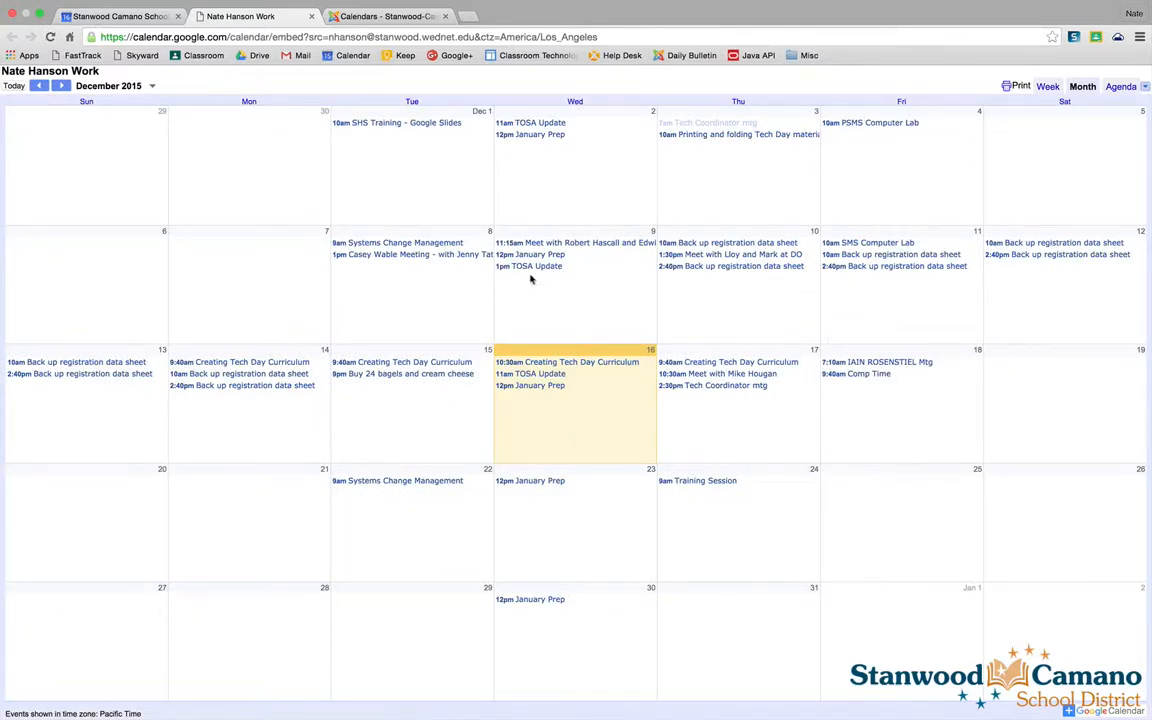
click(170, 37)
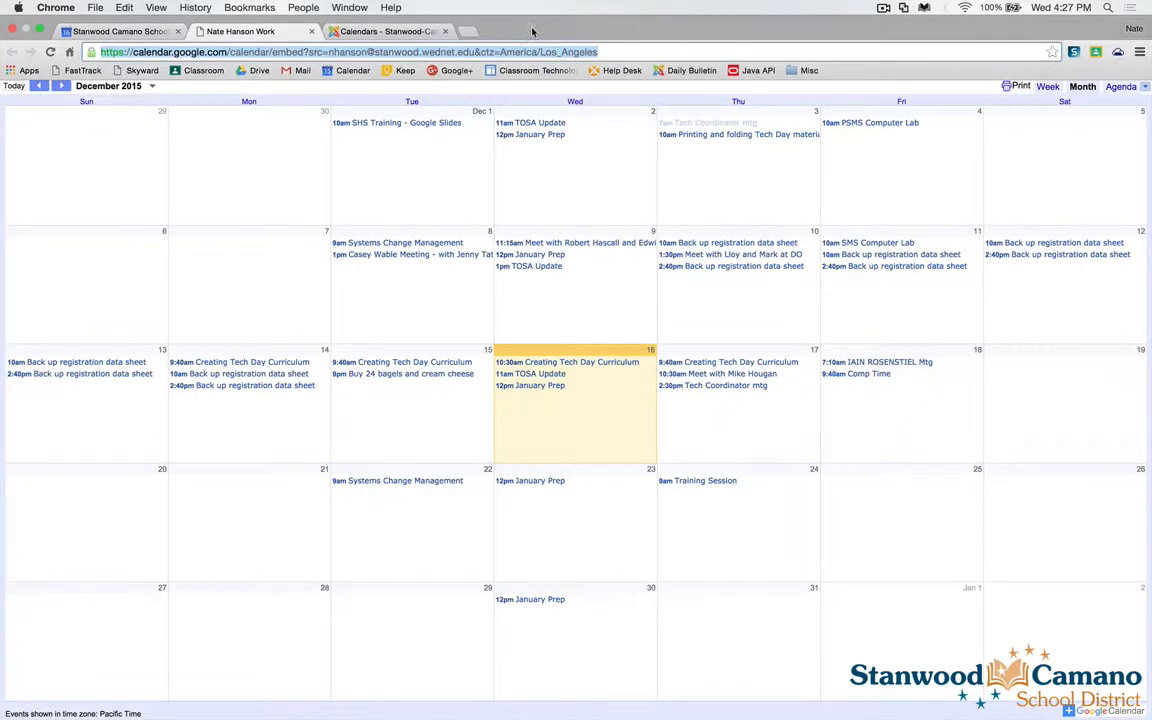
key(super+w)
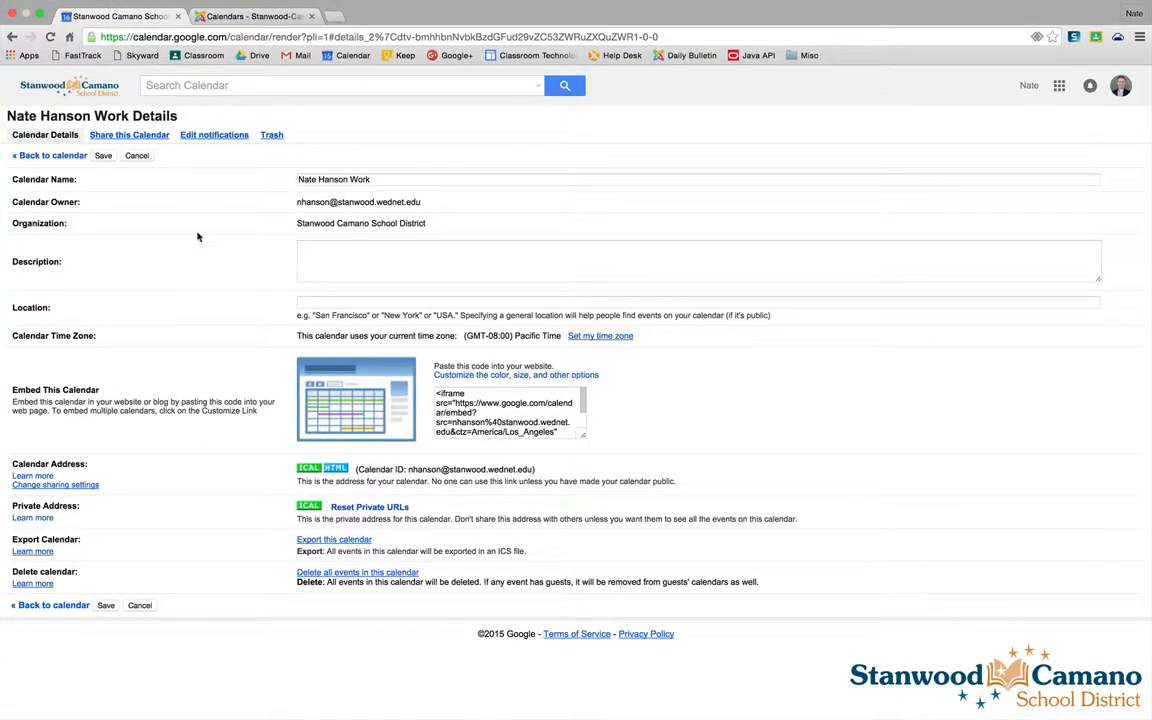
In the work calendar's sharing settings, try sharing with everyone in the organization, check the permission levels, and turn sharing off again
click(139, 137)
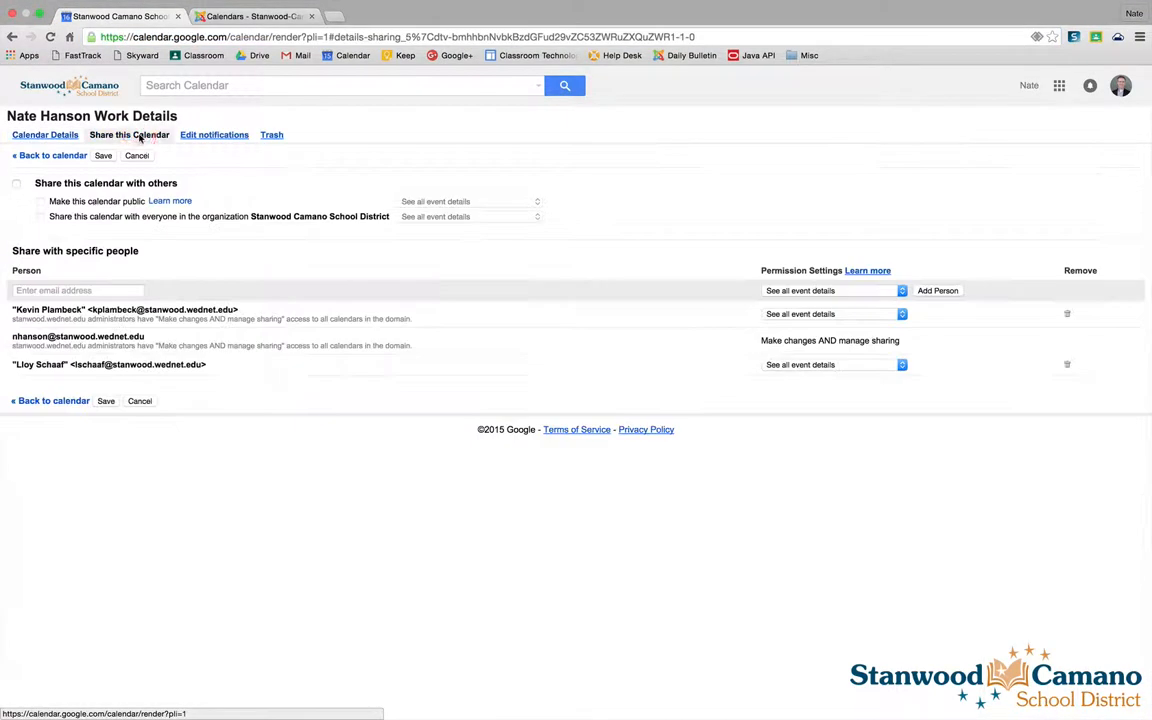
click(16, 184)
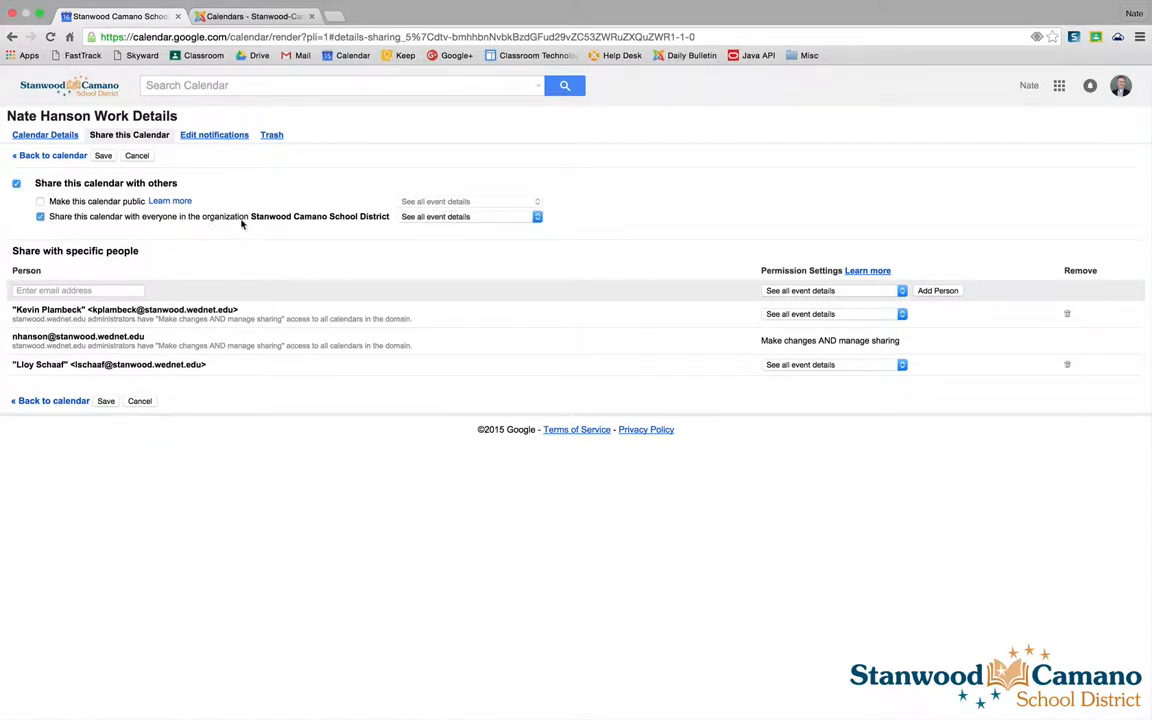
click(455, 217)
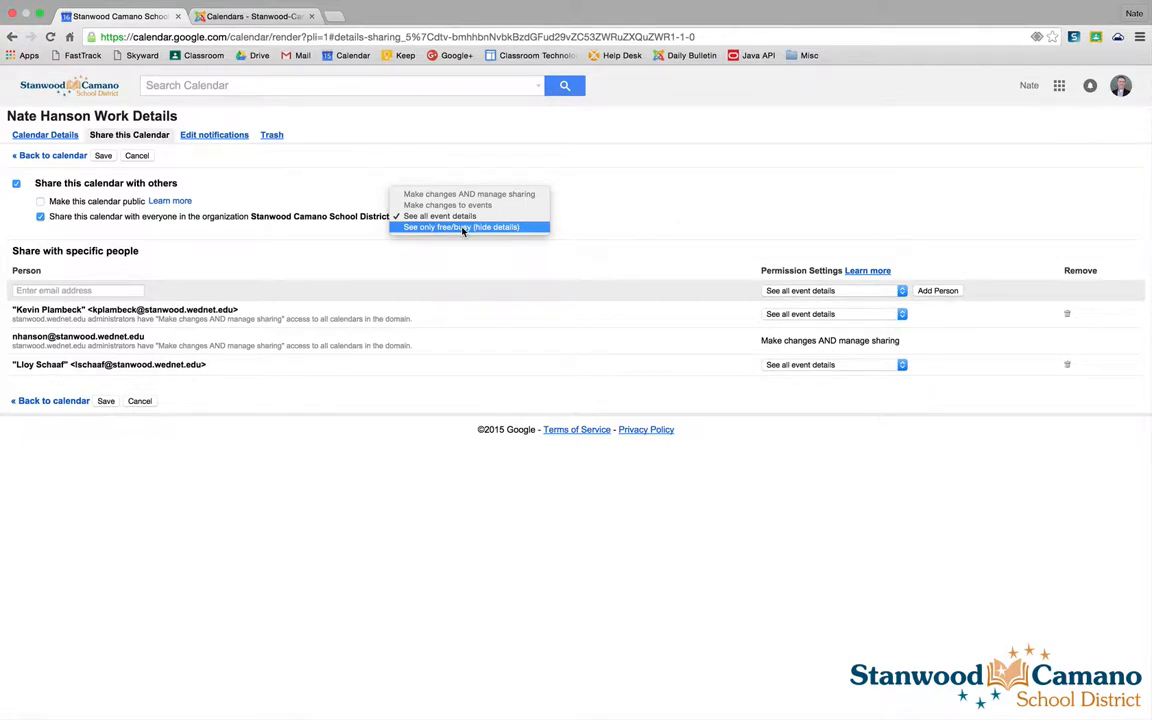
click(349, 227)
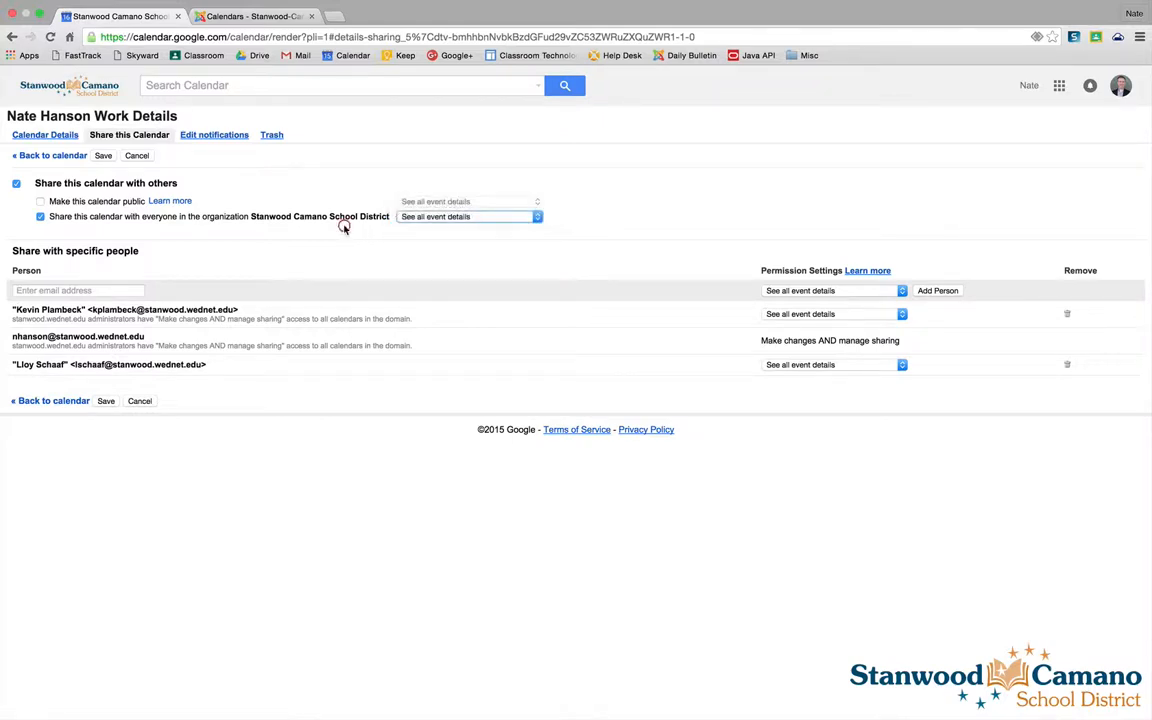
click(41, 217)
click(15, 184)
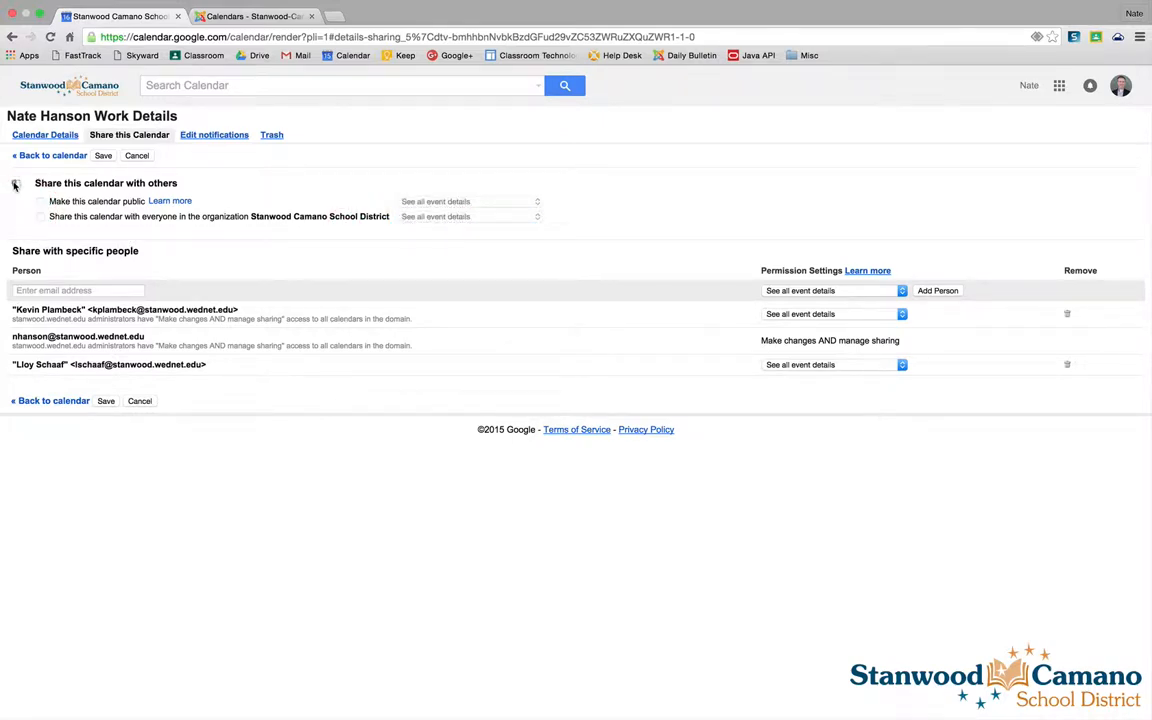
Try making the work calendar public, check the public permission levels, and turn the sharing back off
click(15, 184)
click(40, 201)
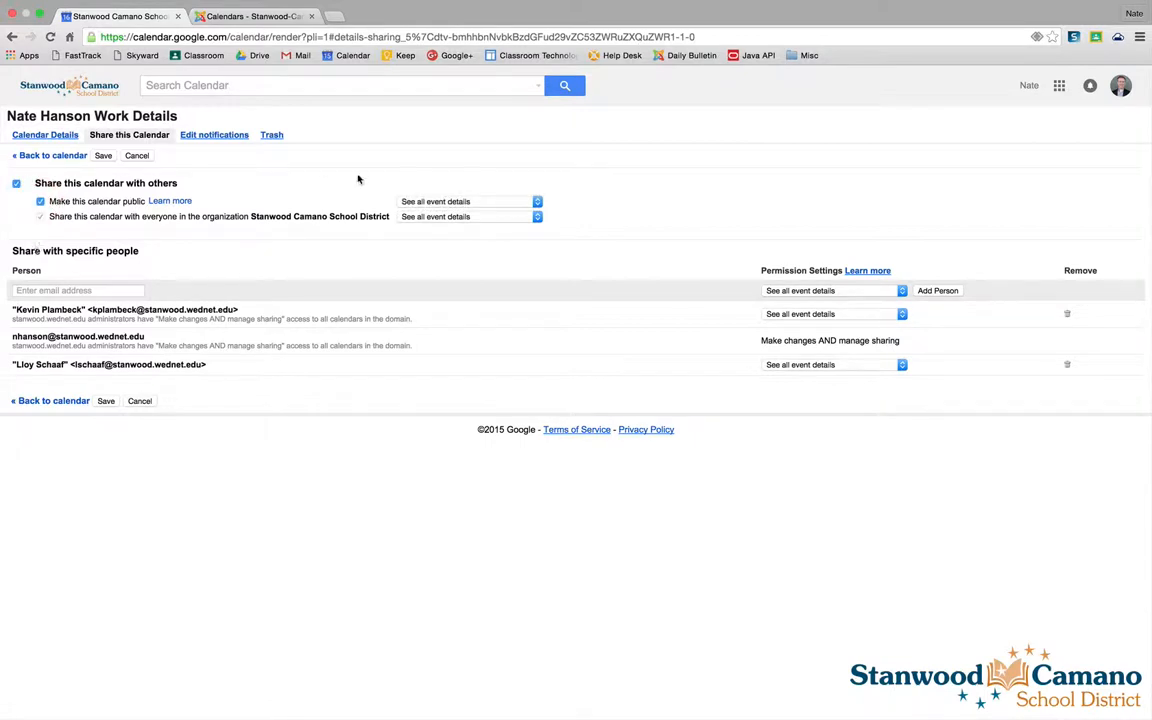
click(405, 201)
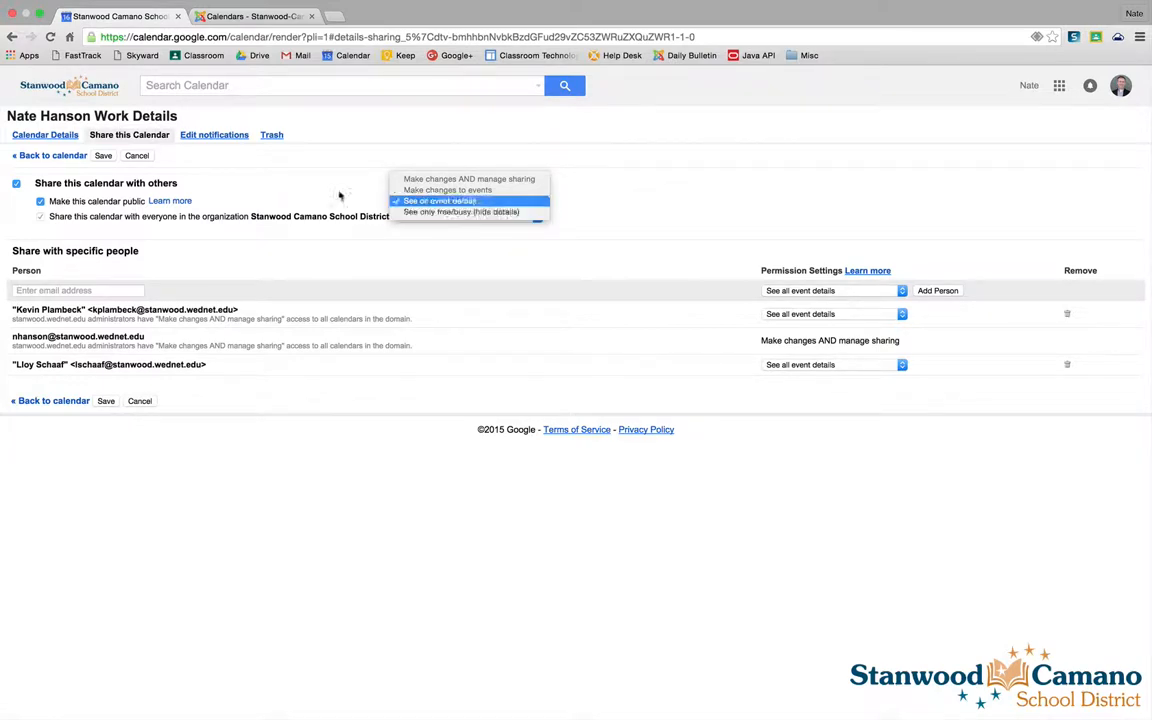
click(41, 203)
click(41, 203)
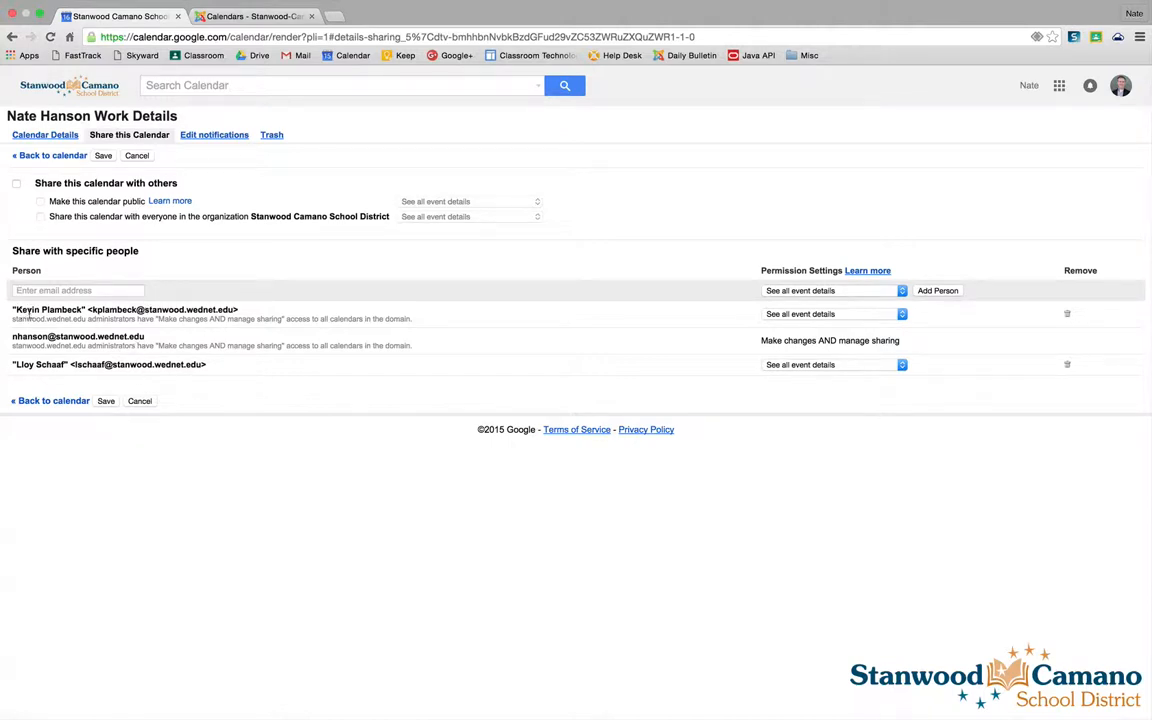
Examine the e-mail address entry and the permission choices for sharing the work calendar with a specific person
click(60, 290)
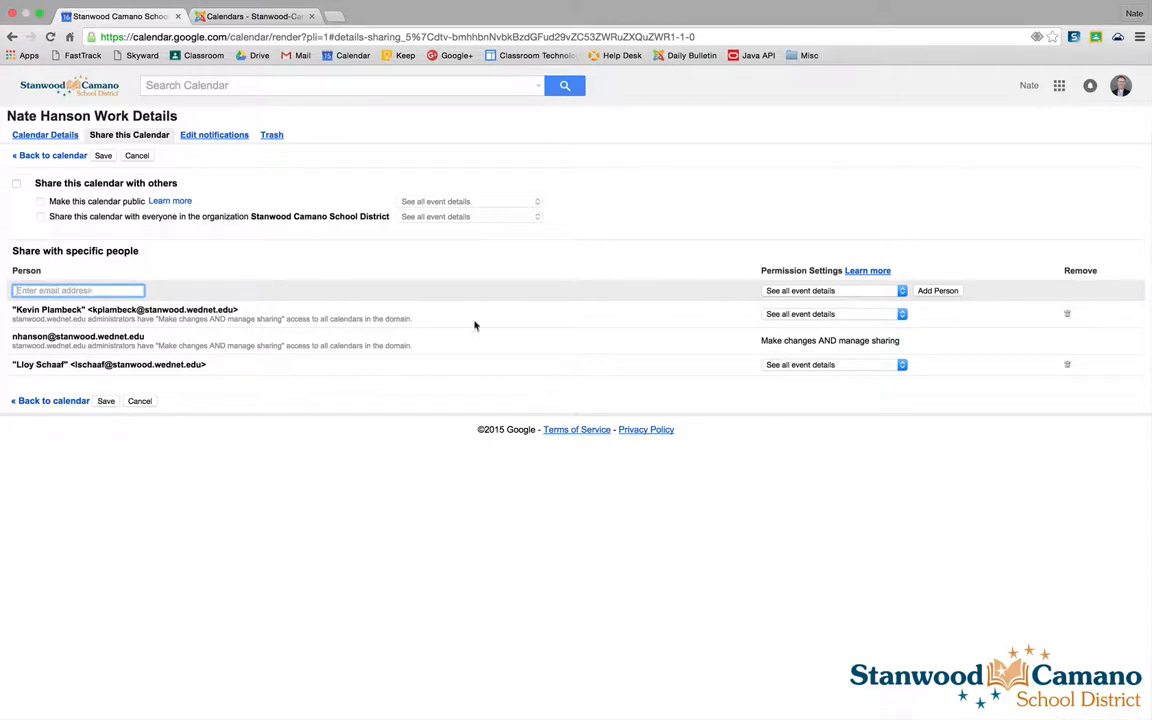
click(805, 290)
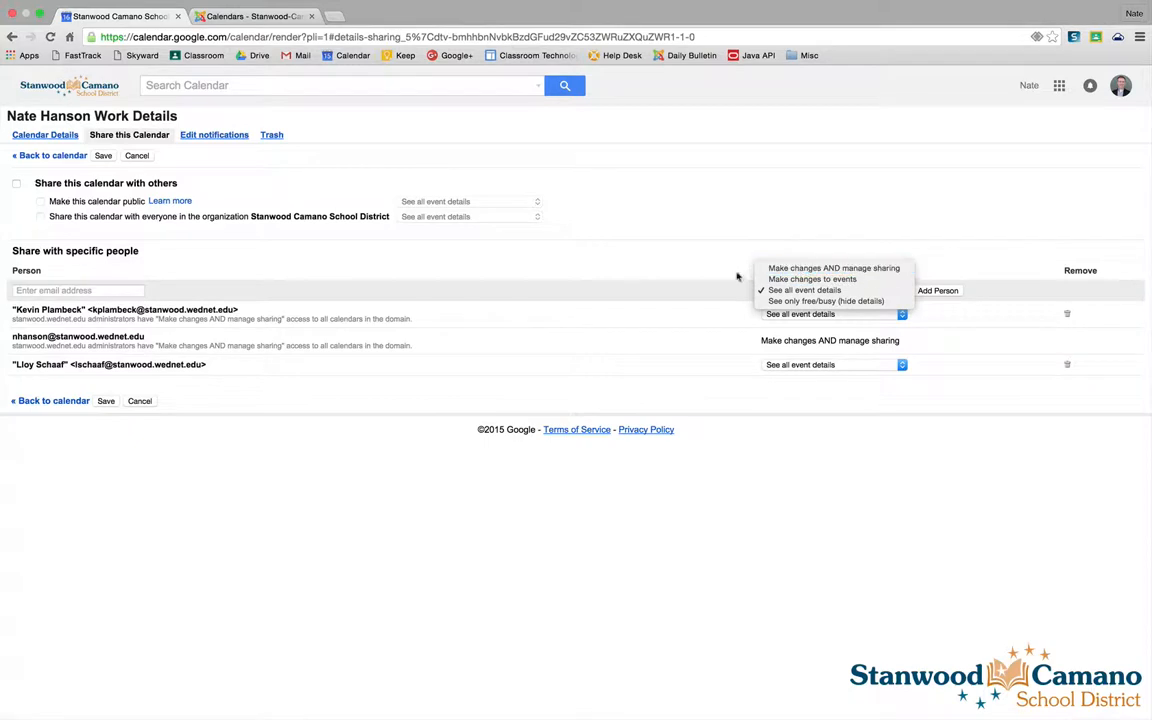
click(673, 289)
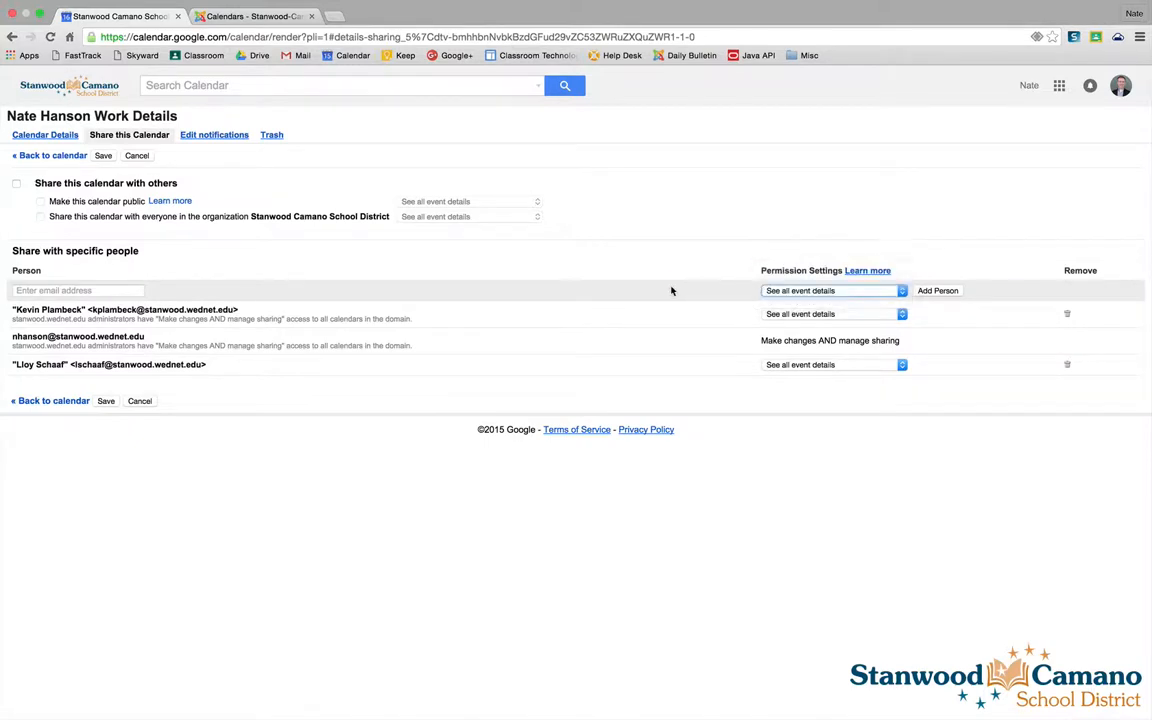
Add a third default event notification to the work calendar and set its type to Email
click(222, 137)
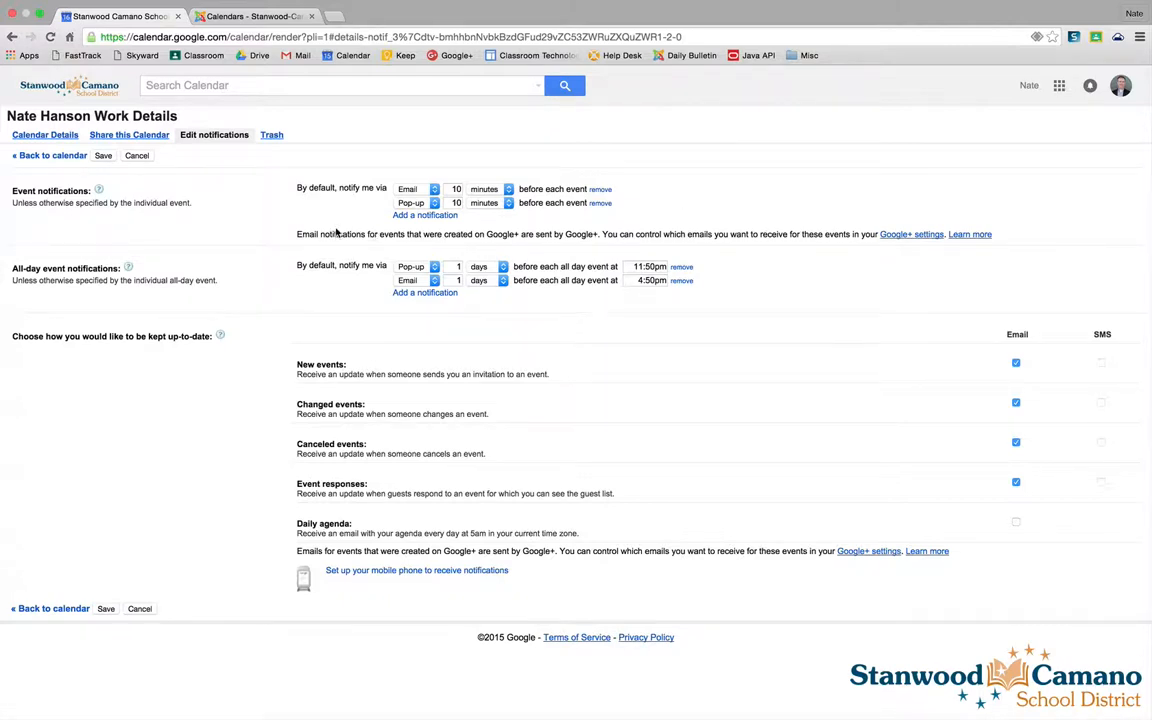
click(425, 216)
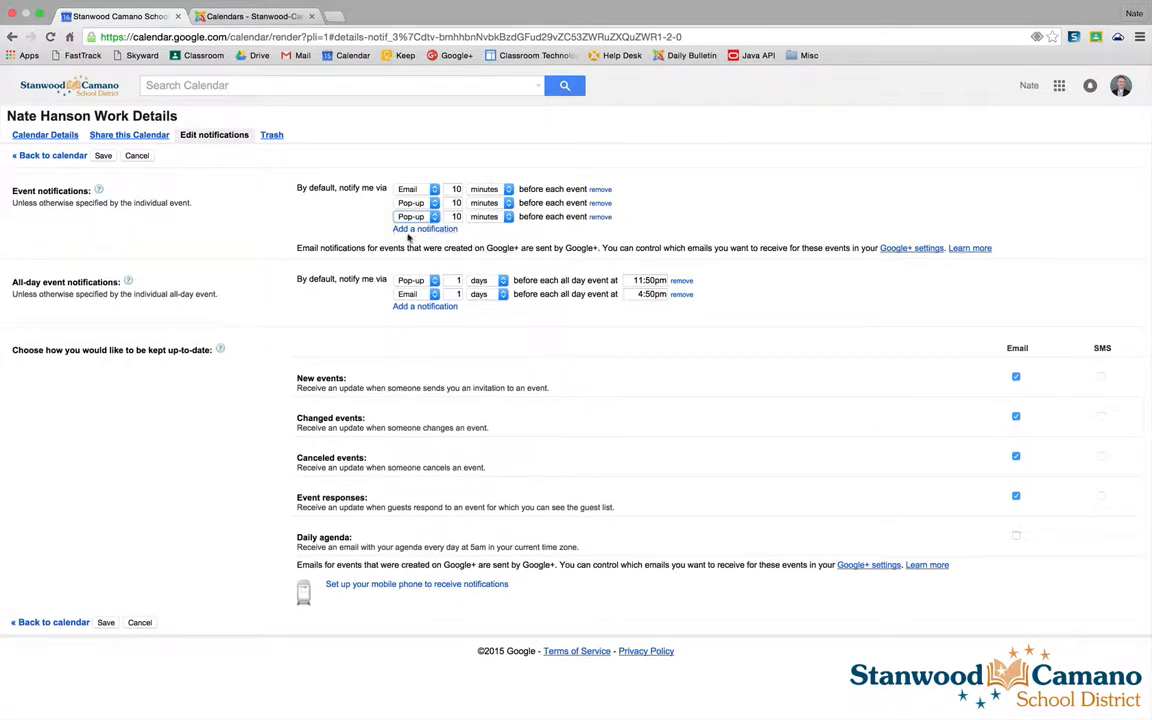
click(419, 217)
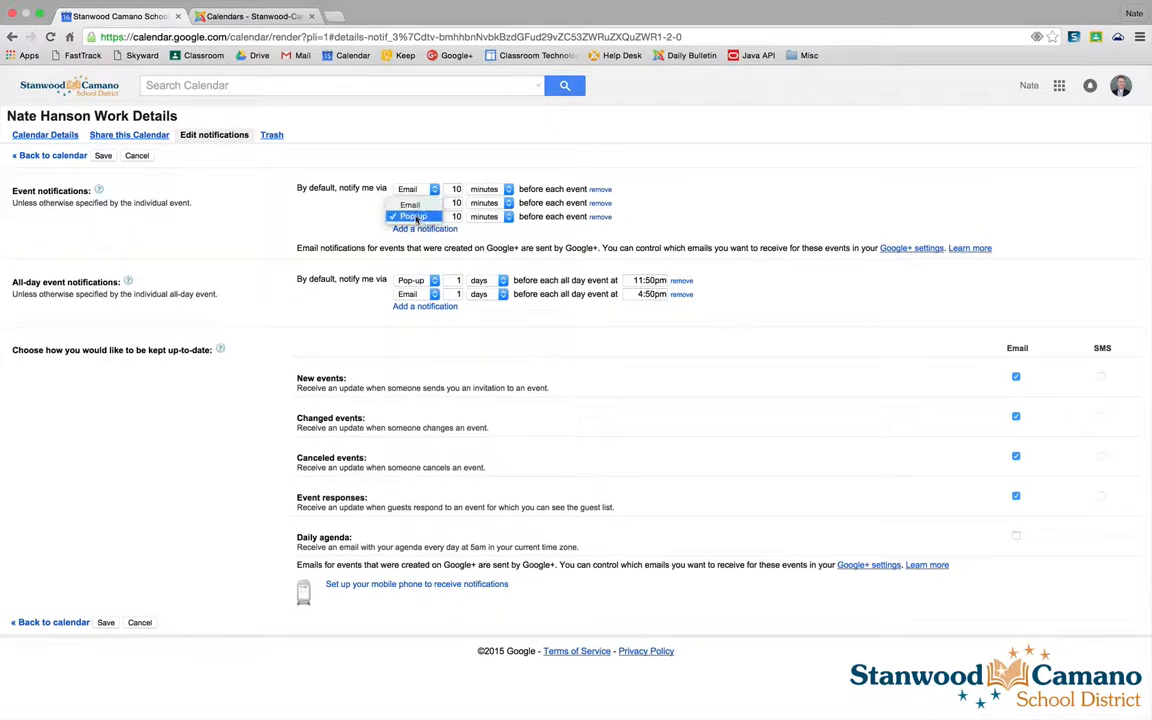
click(410, 204)
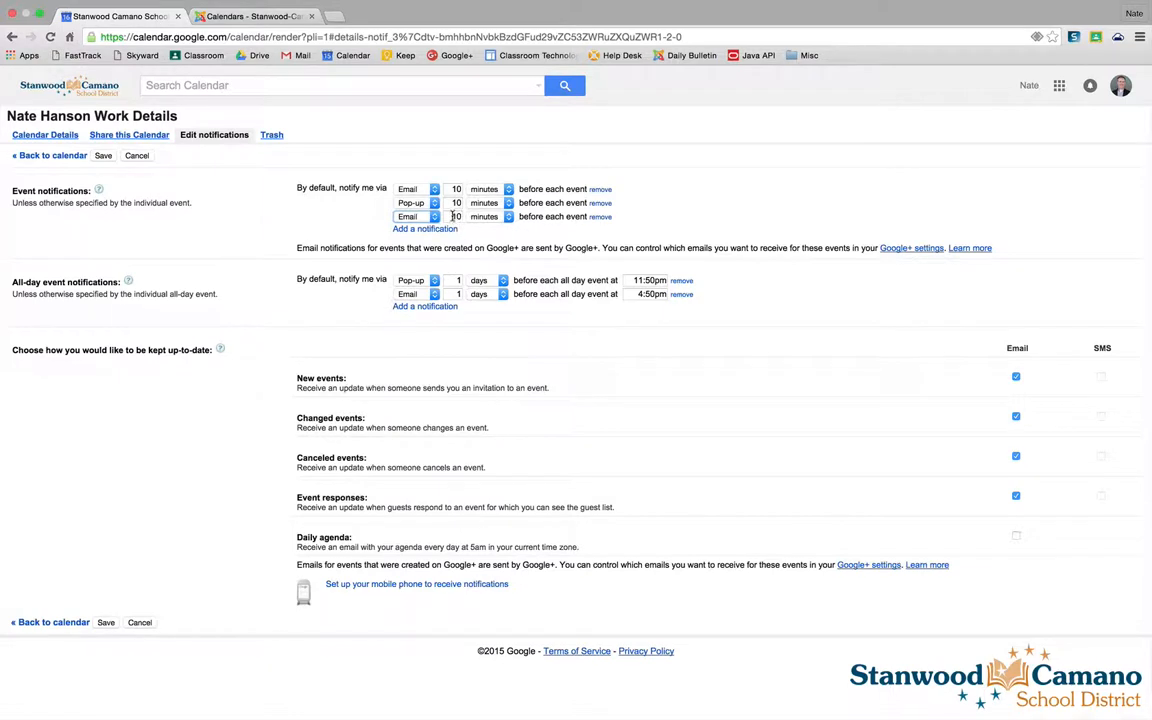
Check the time units available for the third default event notification and remove that notification from the work calendar
double_click(459, 216)
click(484, 220)
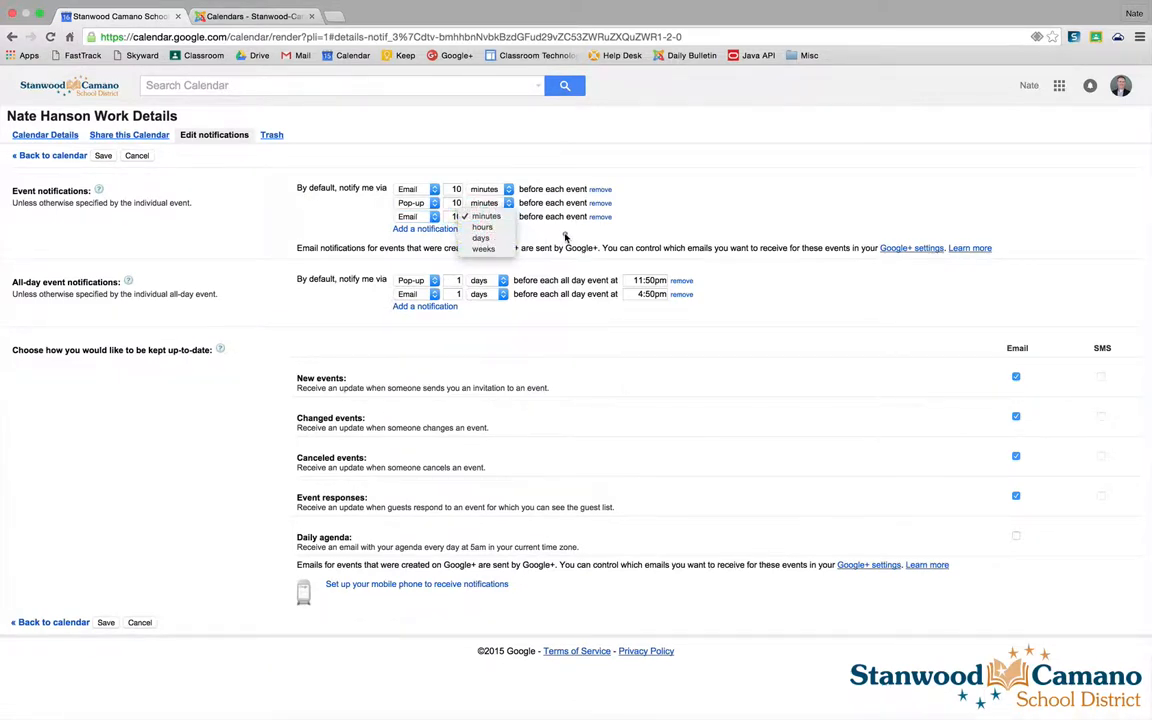
click(520, 212)
click(600, 216)
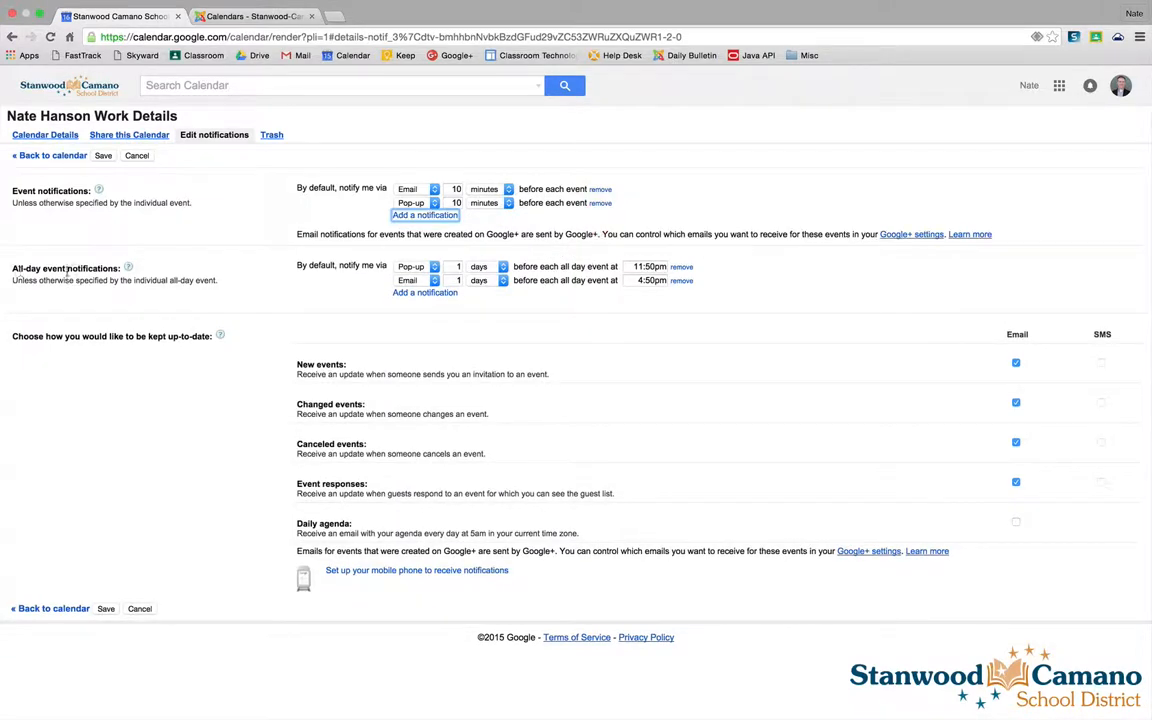
Examine the day or week units and the time-of-day choices for the pop-up all-day event notification, keeping its current settings
click(198, 268)
click(477, 268)
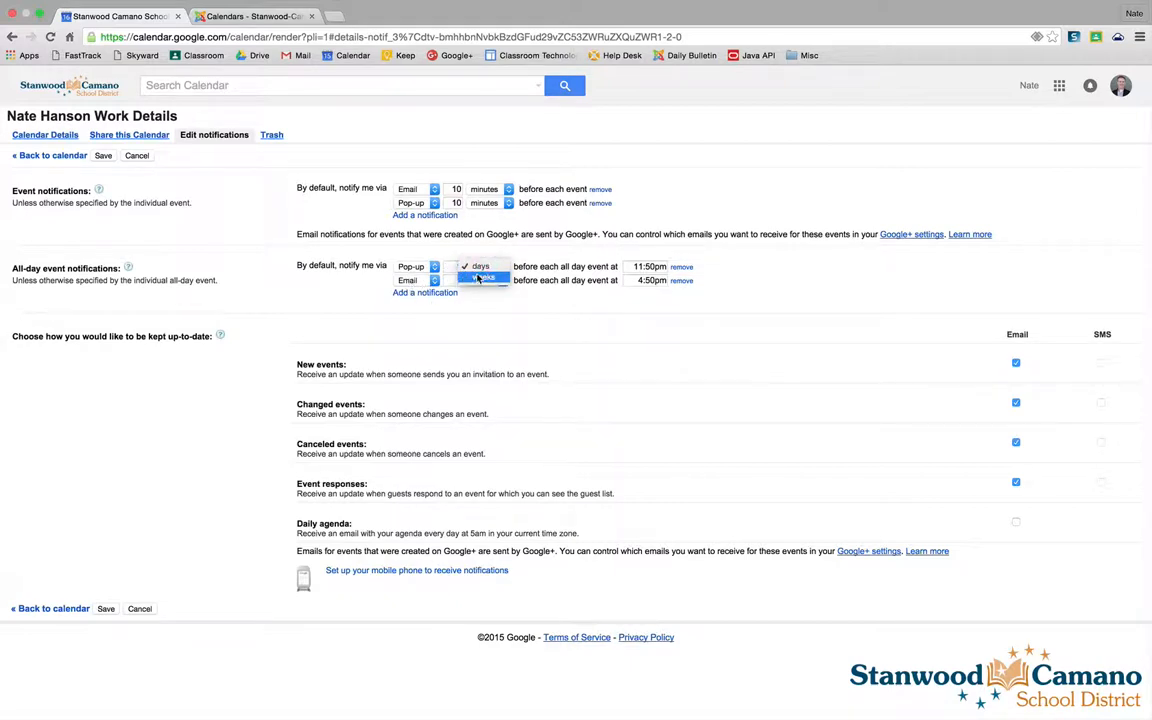
click(479, 266)
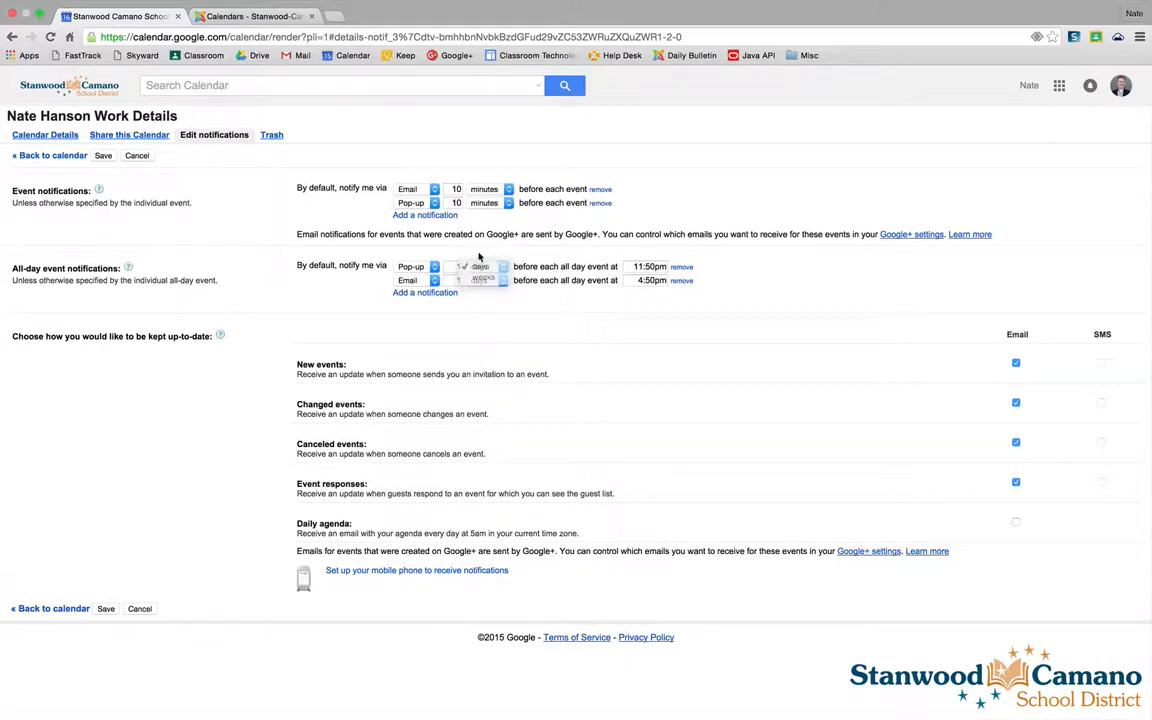
click(648, 266)
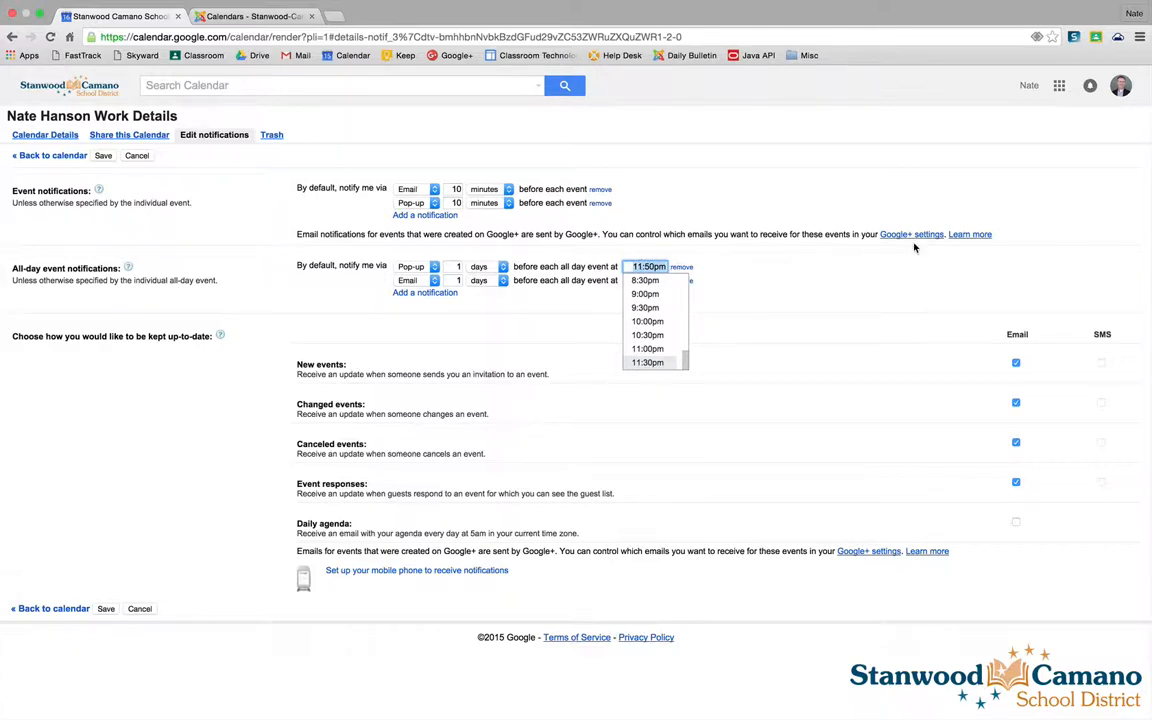
click(832, 285)
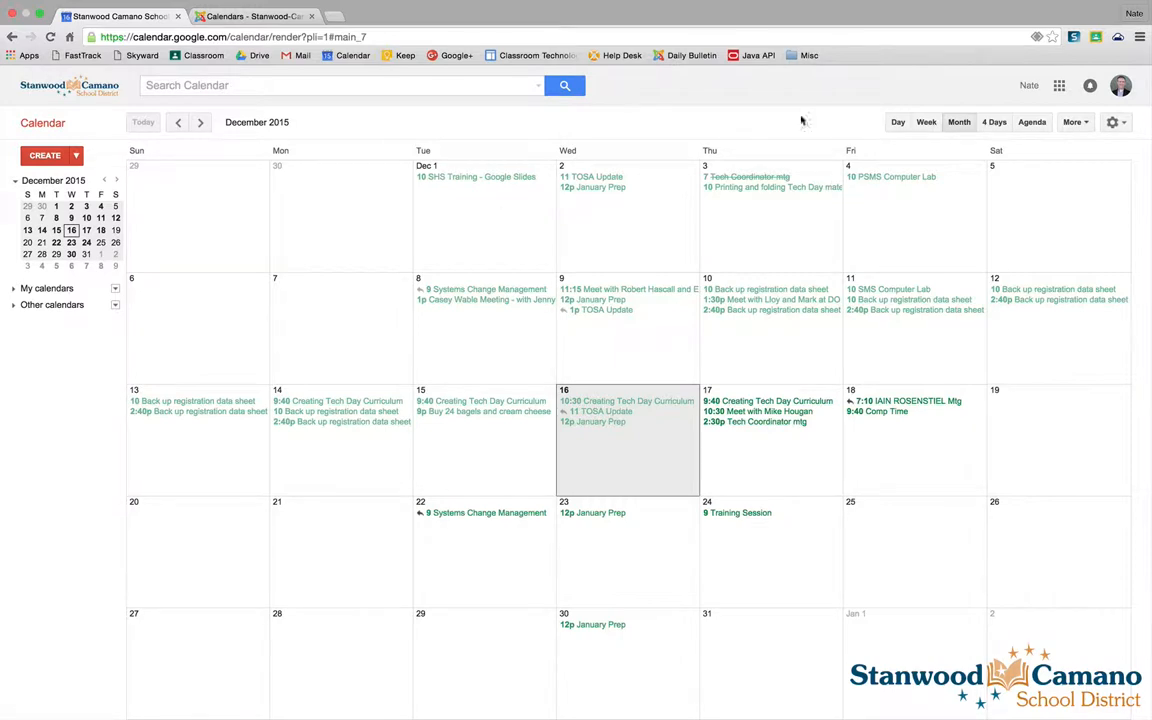
View the signed-in account's options, including adding an account and signing out, and close them again
click(1120, 88)
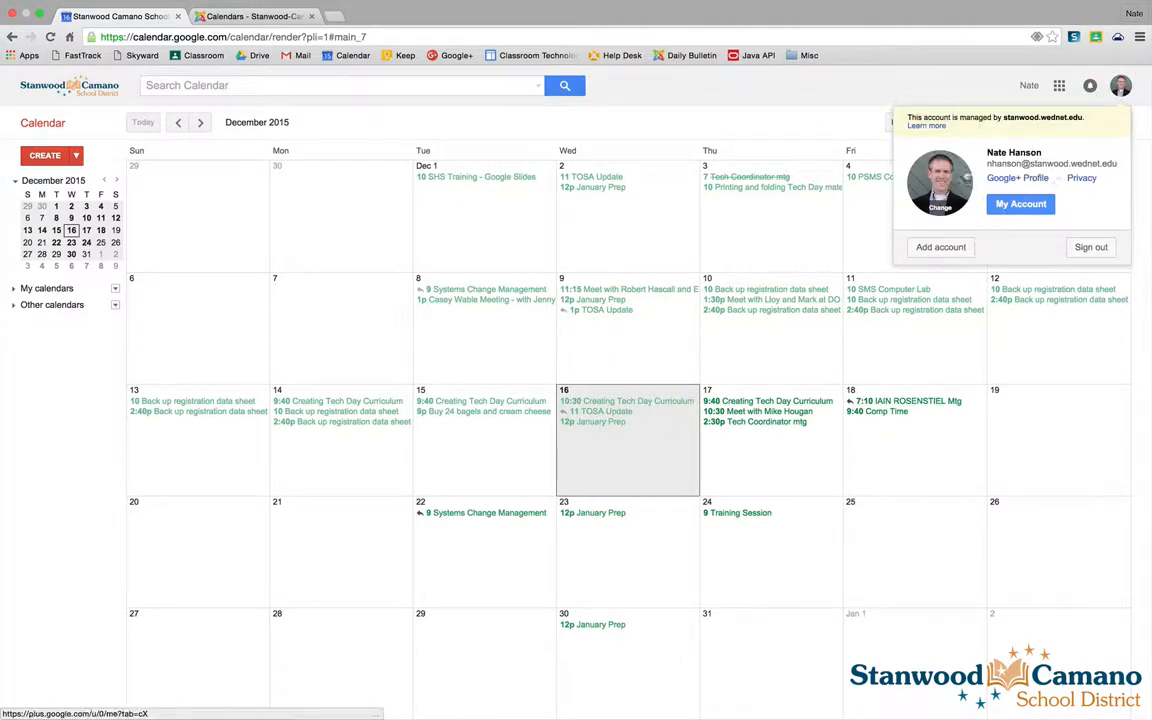
click(1123, 89)
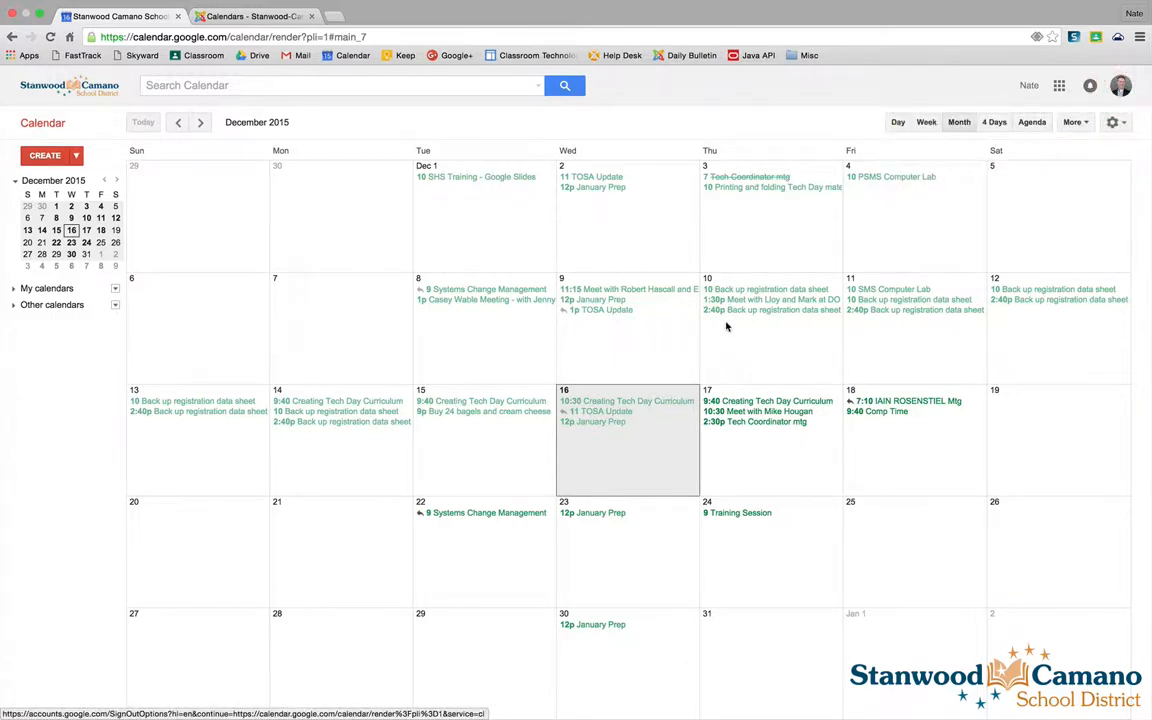